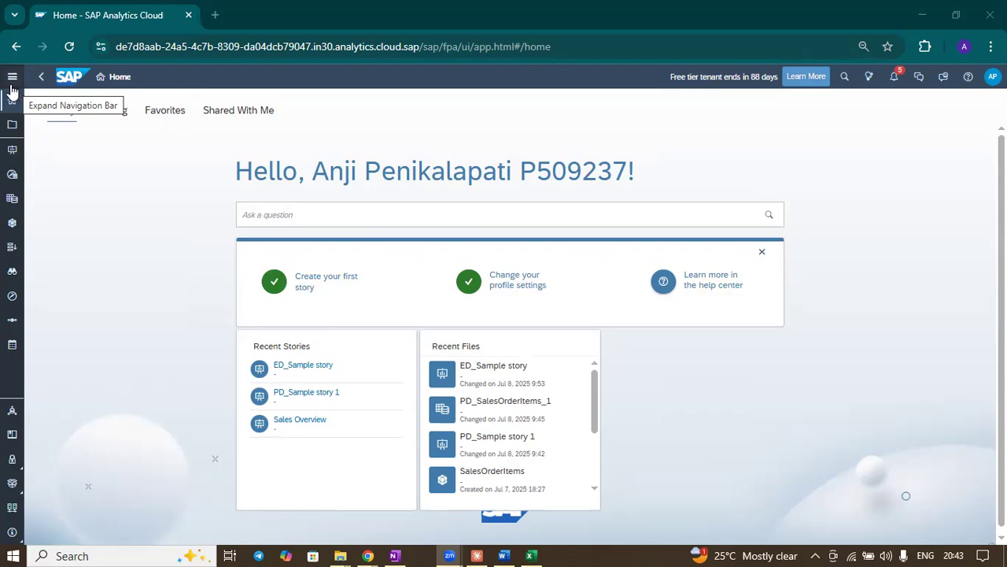
- Go to the favourite-marked personal folder under Public in the files and open the Modeler to create a model
left_click(11, 86)
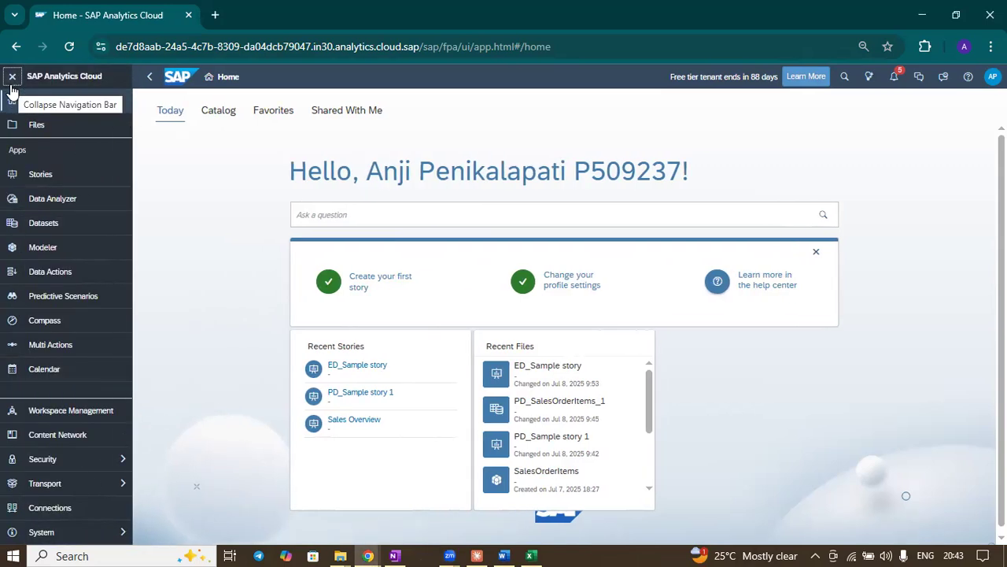
left_click(43, 126)
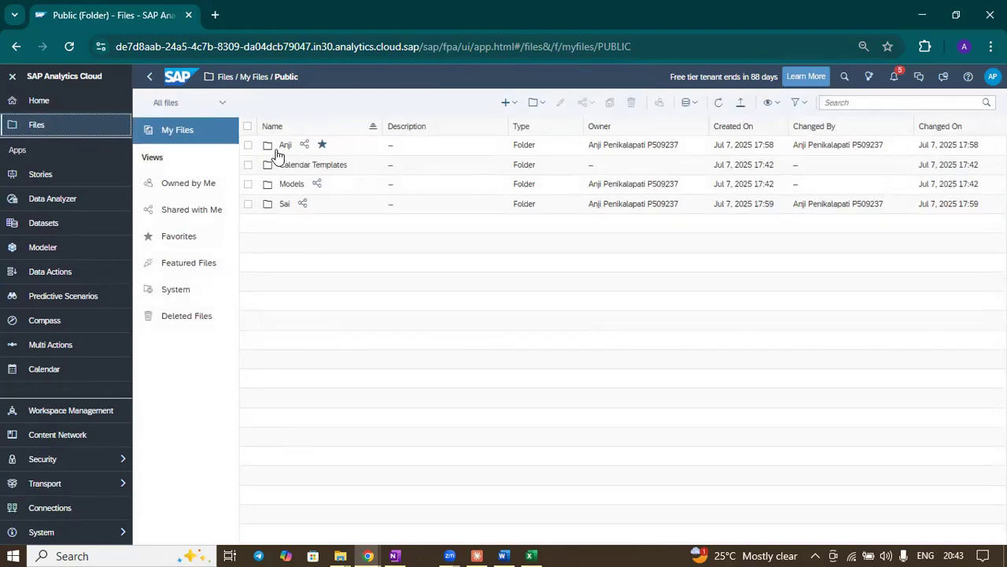
left_click(278, 150)
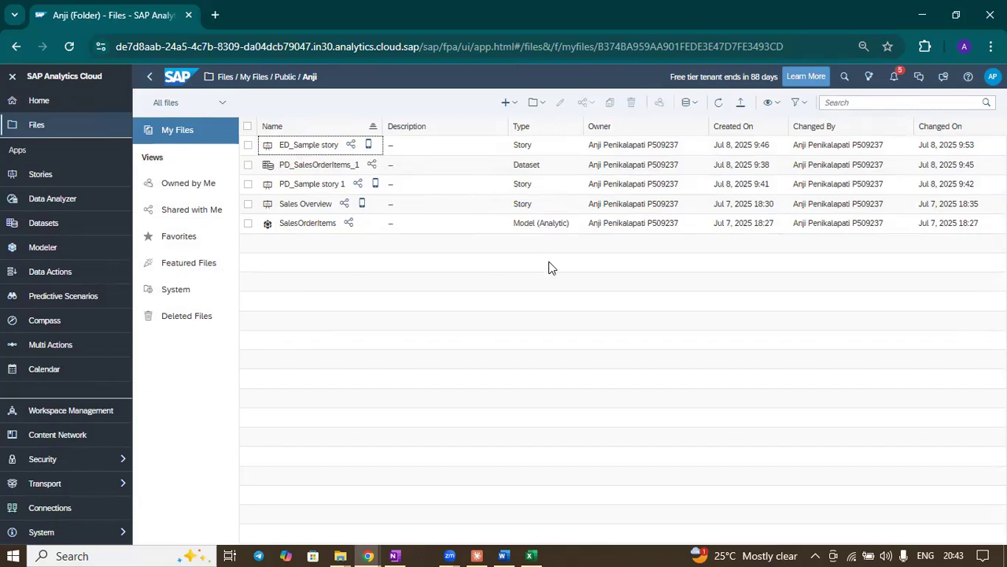
left_click(507, 102)
left_click(524, 154)
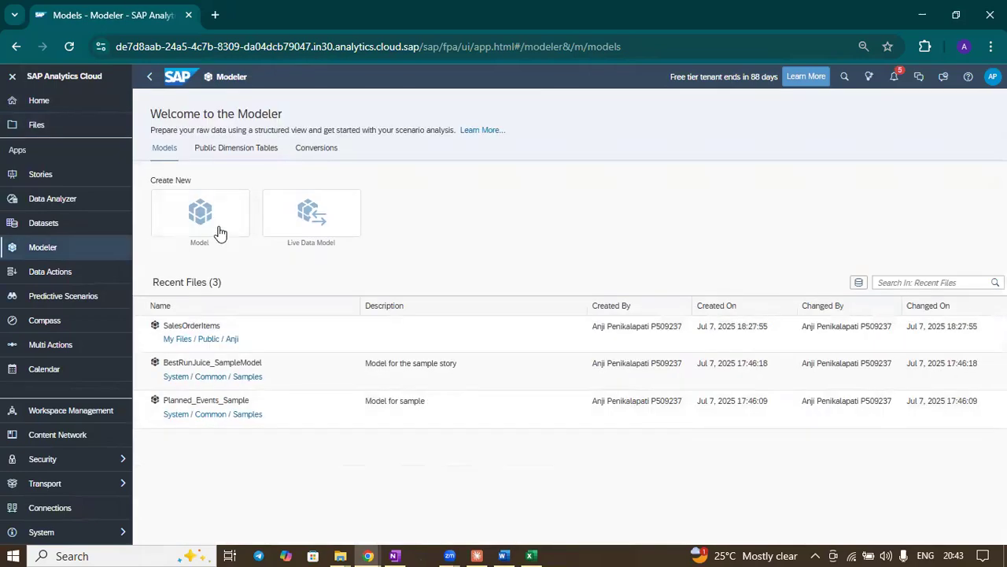
left_click(12, 79)
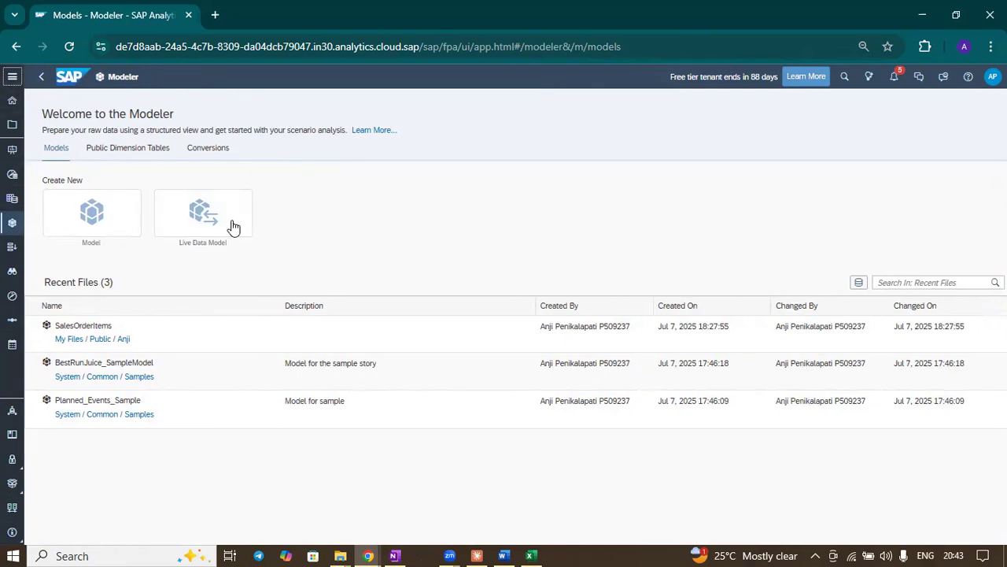
- Create a model starting with data by importing the local file SalesOrderItems_CSV.csv, with first-row column headers and an auto-detected delimiter
left_click(90, 214)
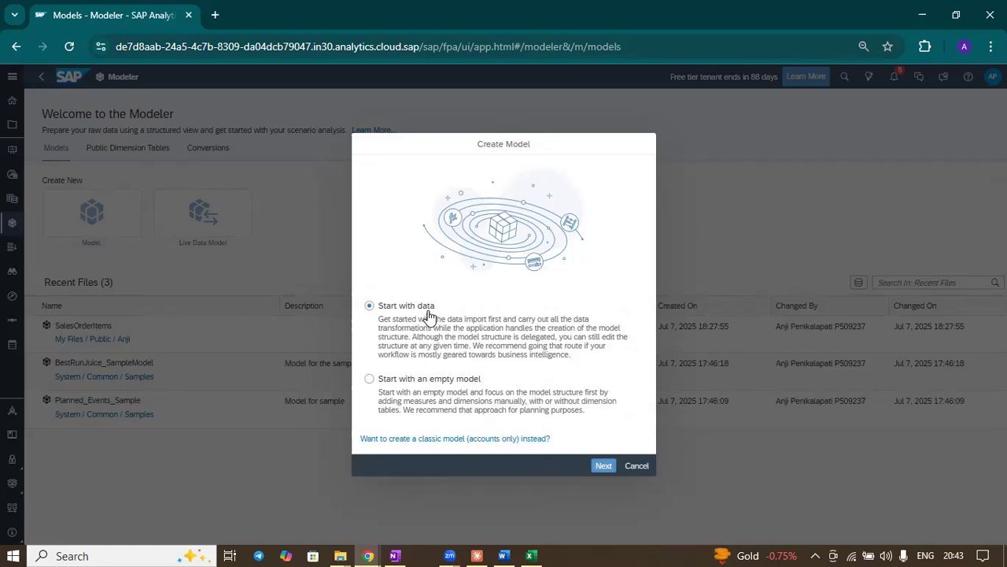
left_click(604, 469)
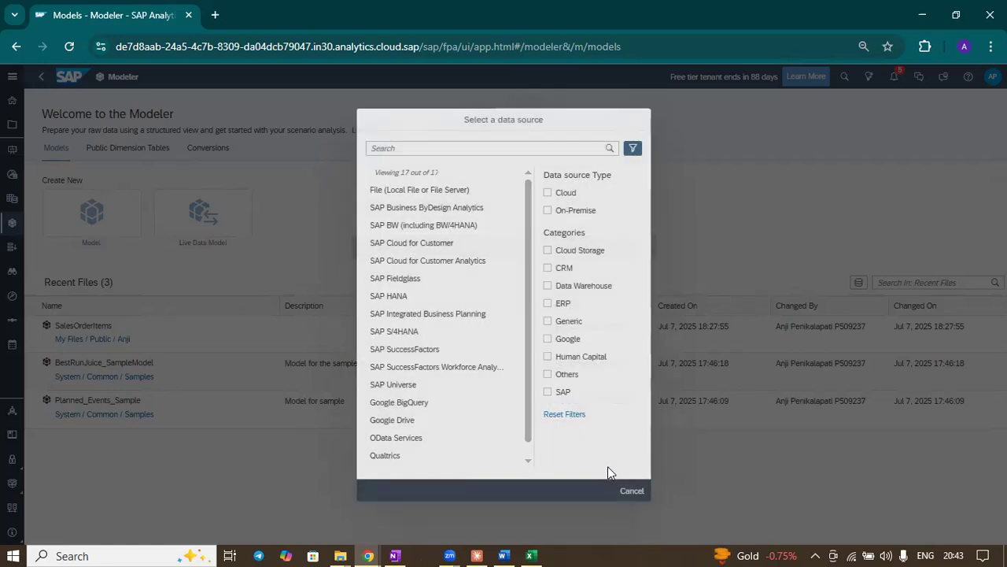
left_click(461, 196)
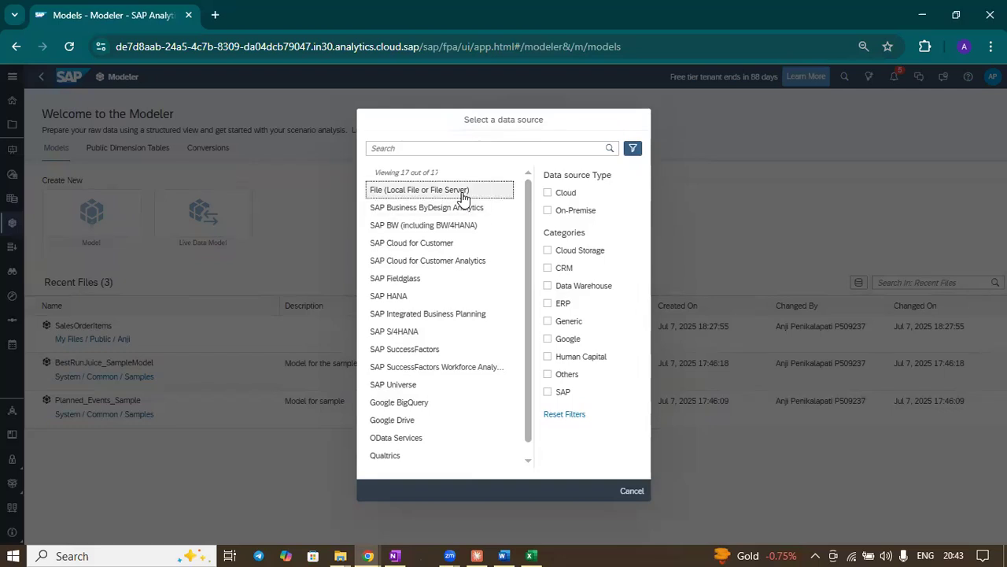
left_click(408, 301)
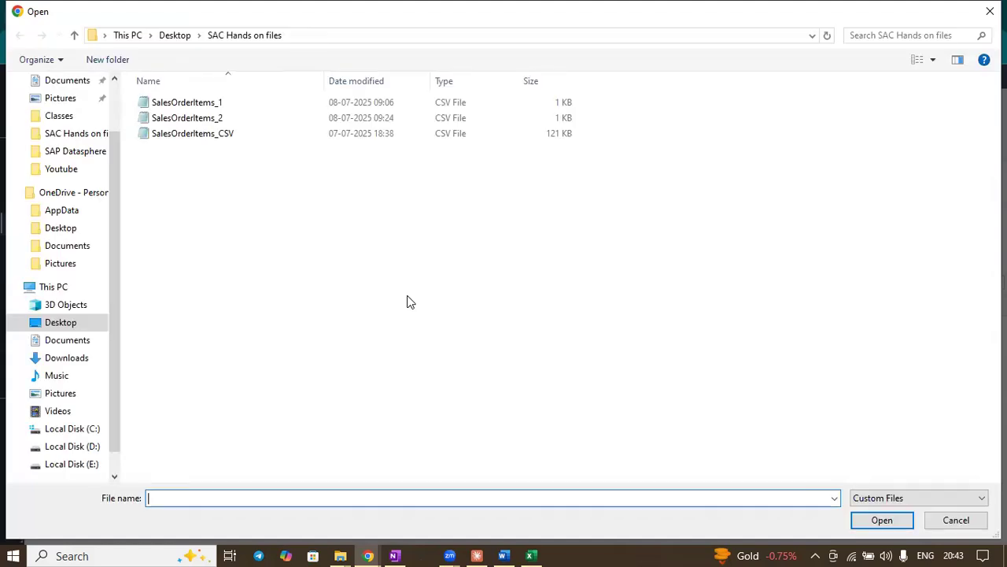
left_click(207, 136)
left_click(888, 521)
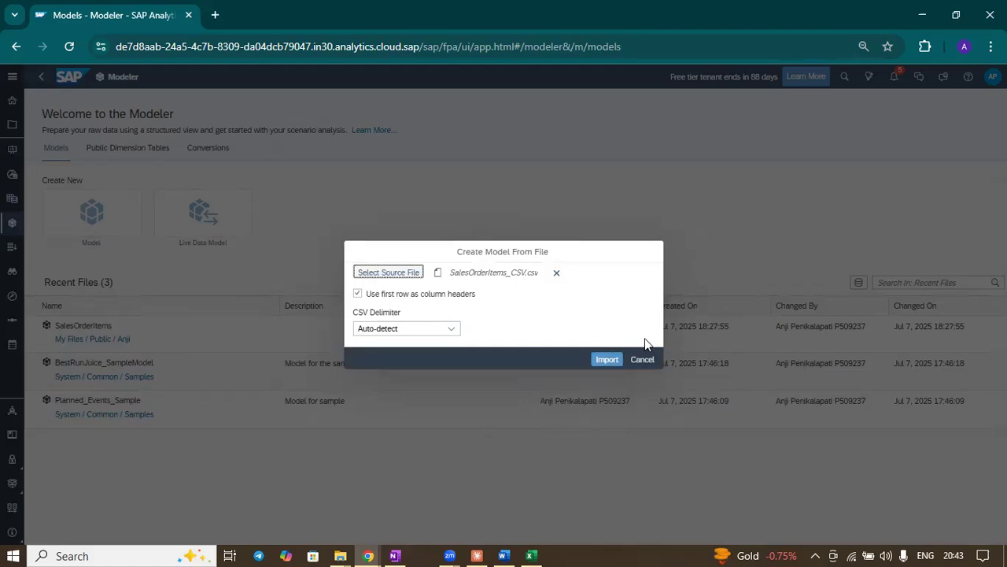
left_click(606, 359)
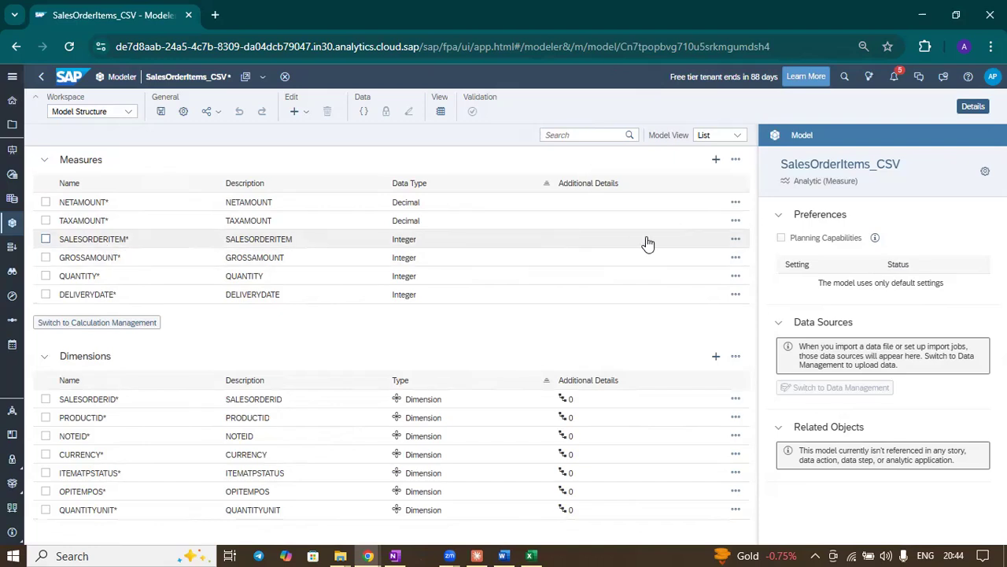
- Convert the SALESORDERITEM and DELIVERYDATE measures to dimensions
left_click(736, 239)
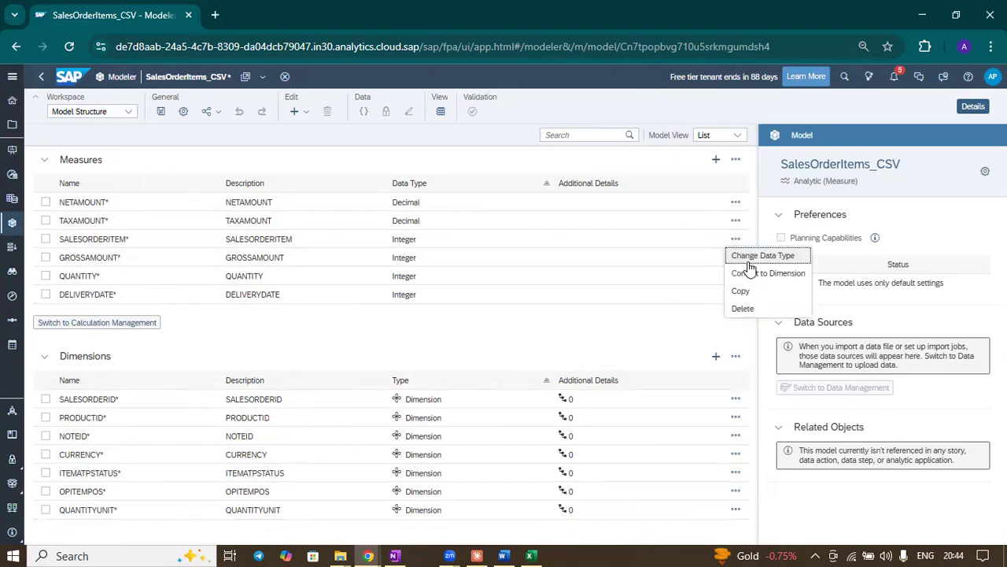
left_click(751, 274)
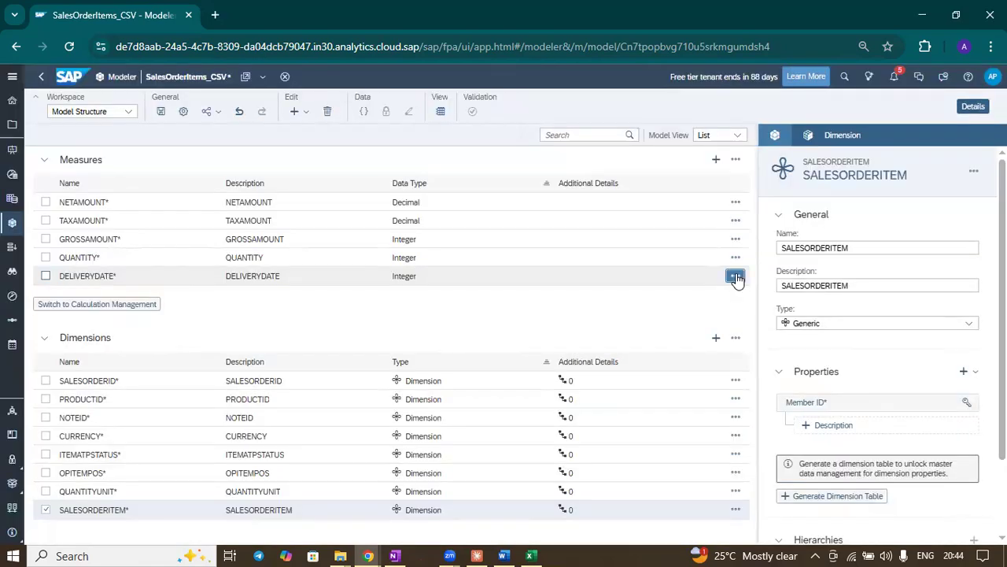
left_click(735, 275)
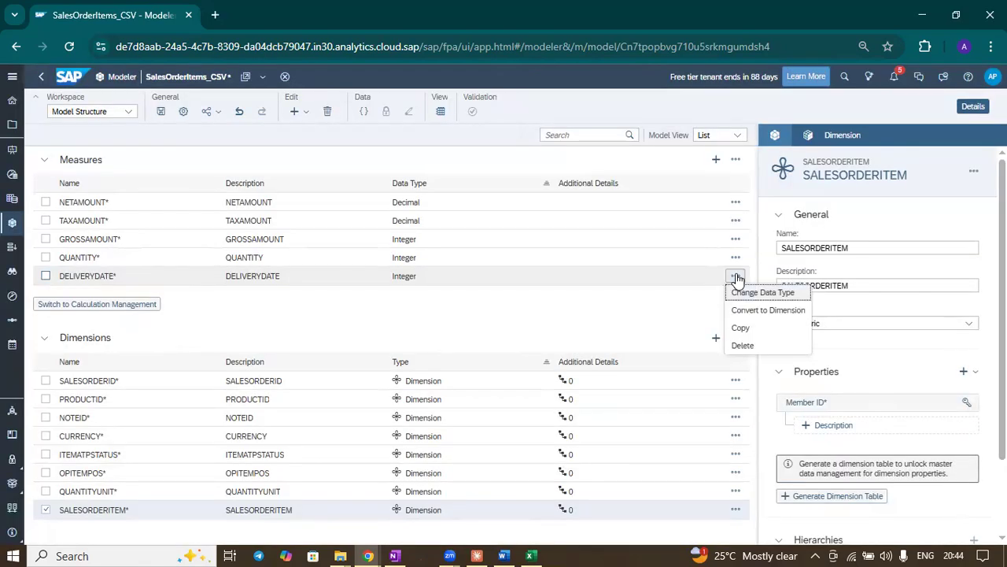
left_click(755, 310)
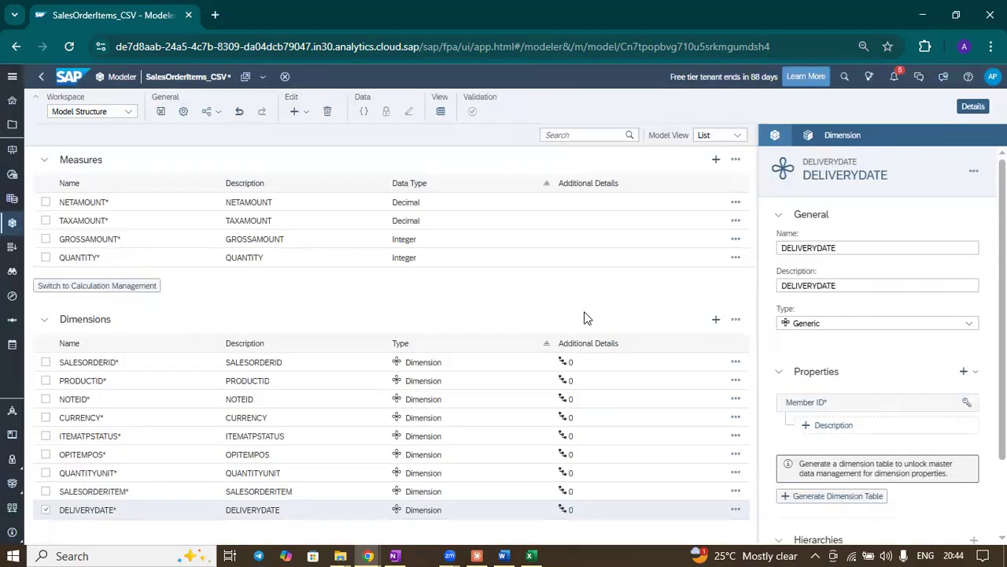
- Review the details of the DELIVERYDATE dimension and the model's preferences, data sources and related objects
left_click(966, 115)
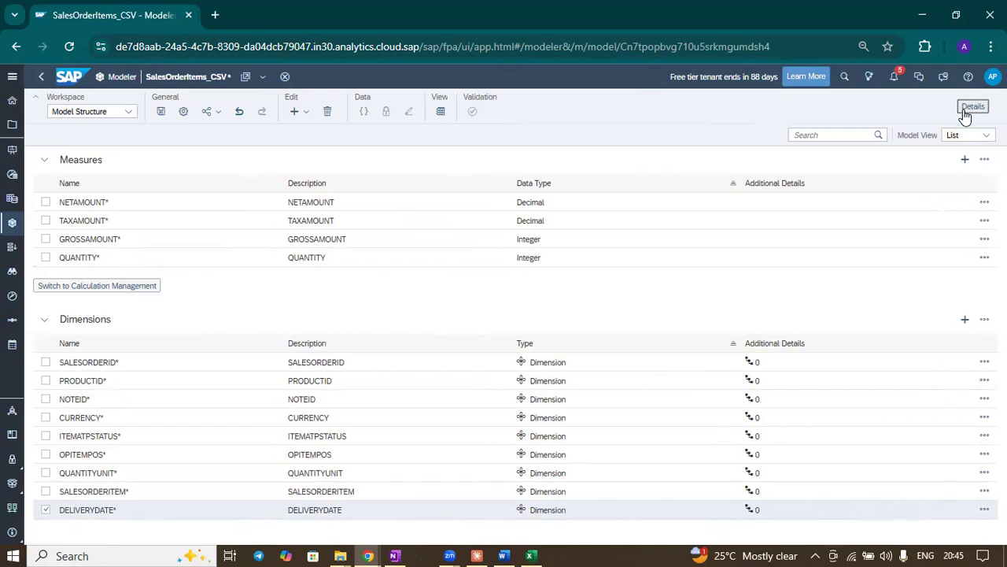
left_click(965, 112)
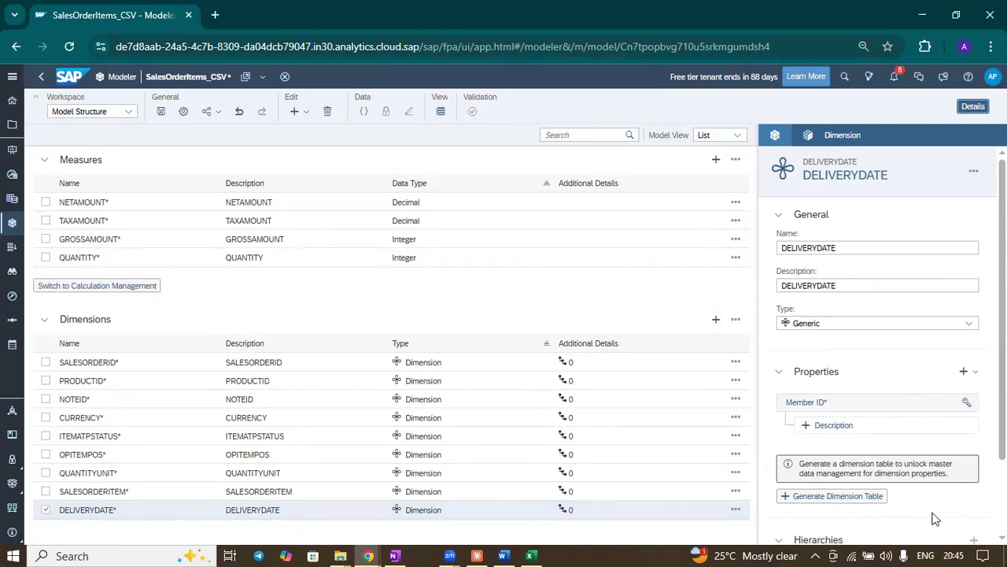
left_click(775, 136)
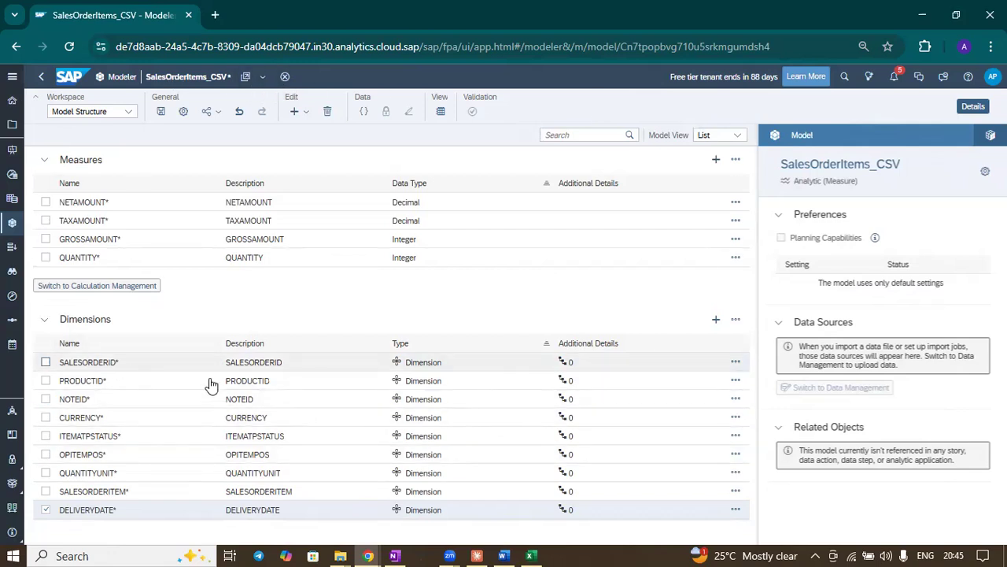
mouse_move(782, 243)
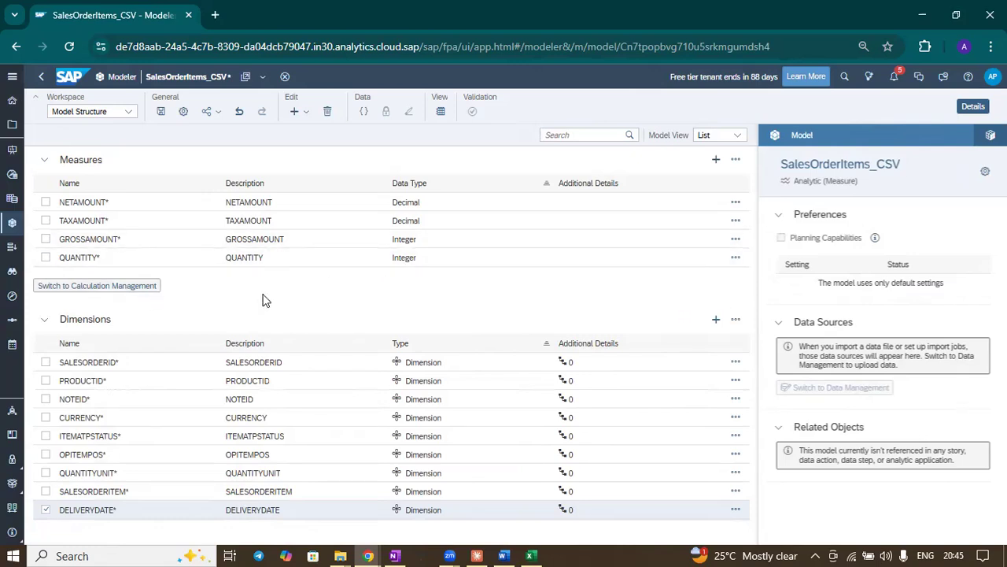
- Preview the imported data in an enlarged Data Foundation, examine the QUANTITYUNIT, DELIVERYDATE and SALESORDERITEM columns, and close the preview
left_click(440, 112)
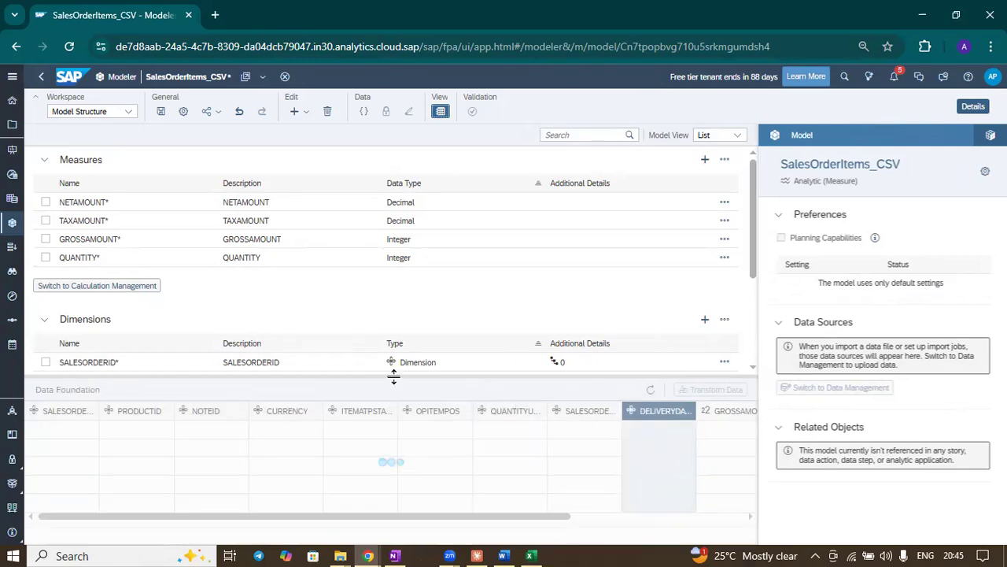
left_click_drag(393, 376, 402, 283)
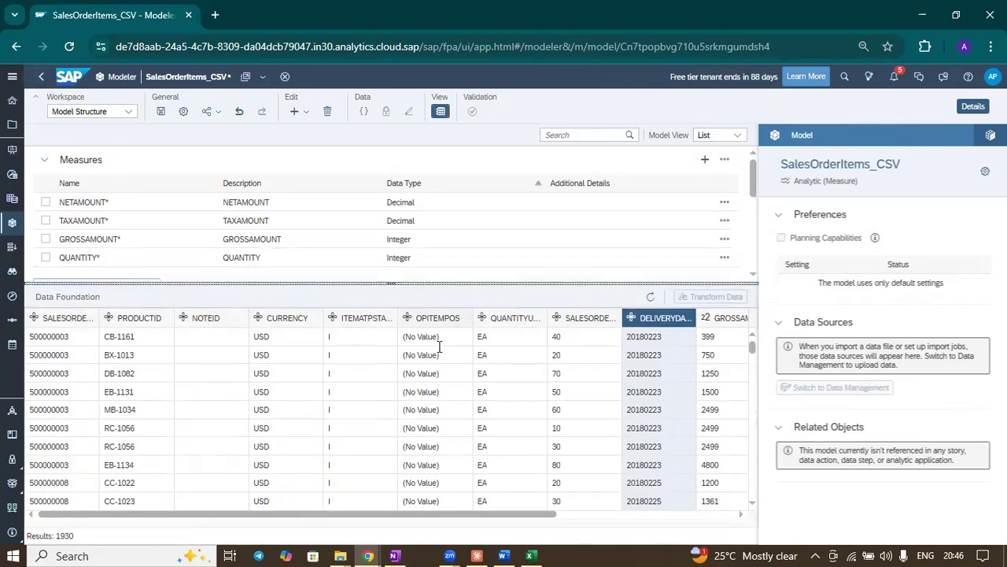
left_click(483, 392)
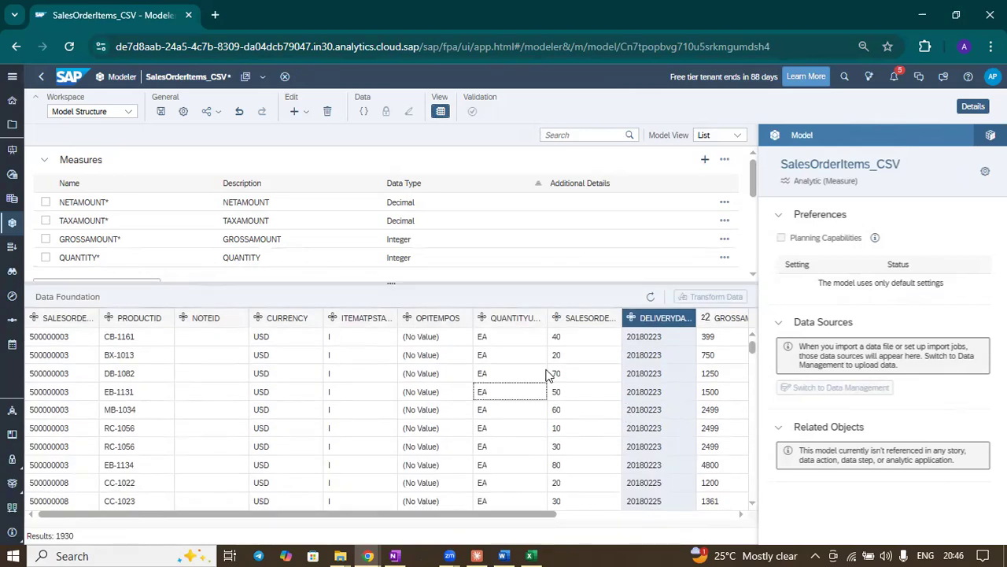
left_click(513, 318)
left_click(512, 318)
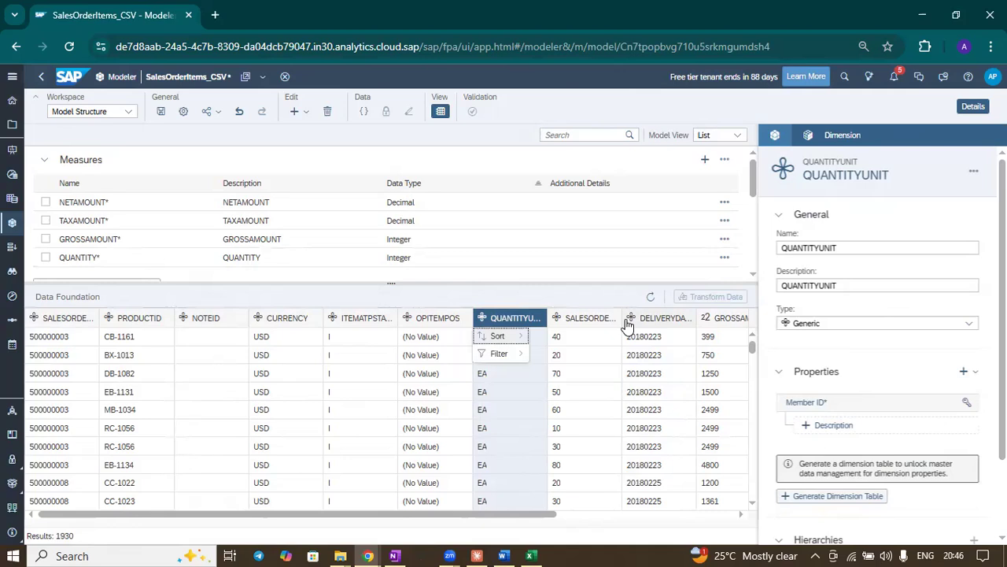
left_click(676, 324)
left_click(734, 321)
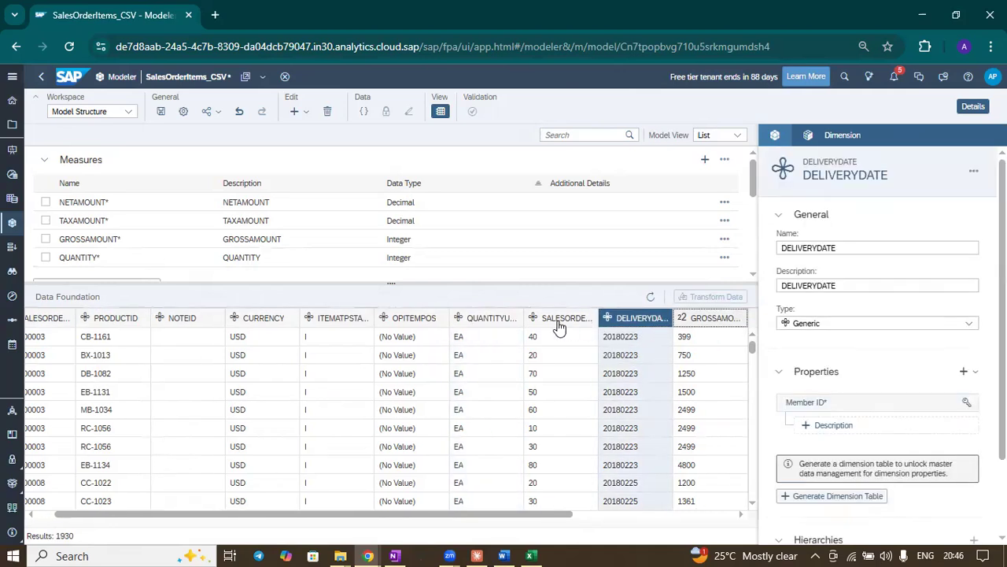
left_click(554, 321)
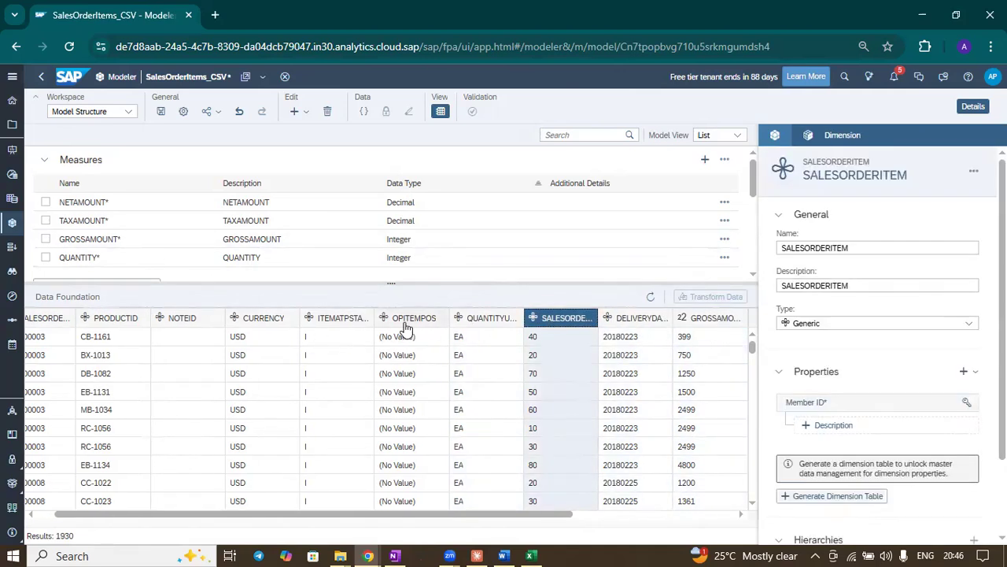
left_click(441, 111)
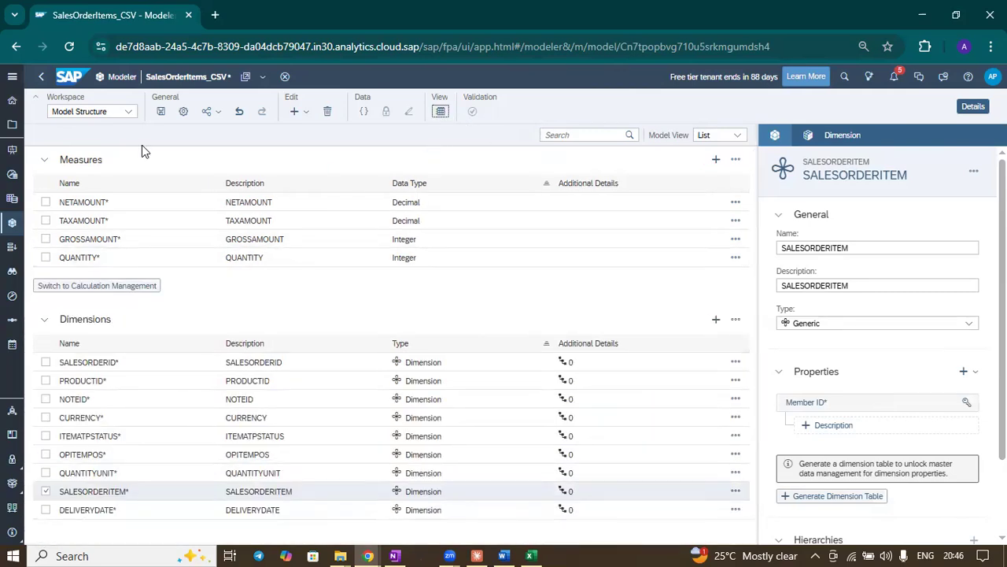
- Save the model as M_Model in the favourite-marked personal folder under Public
left_click(162, 113)
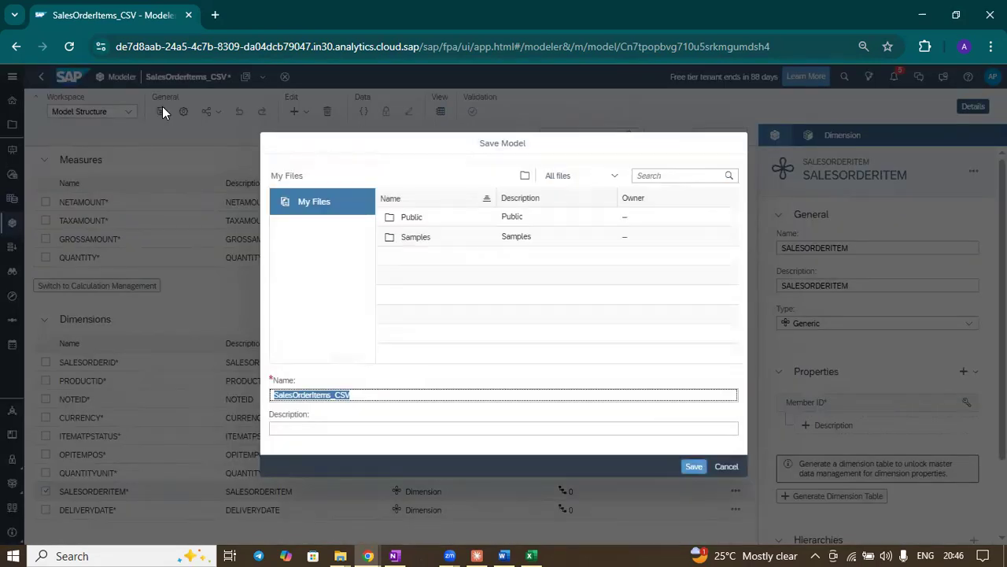
double_click(431, 220)
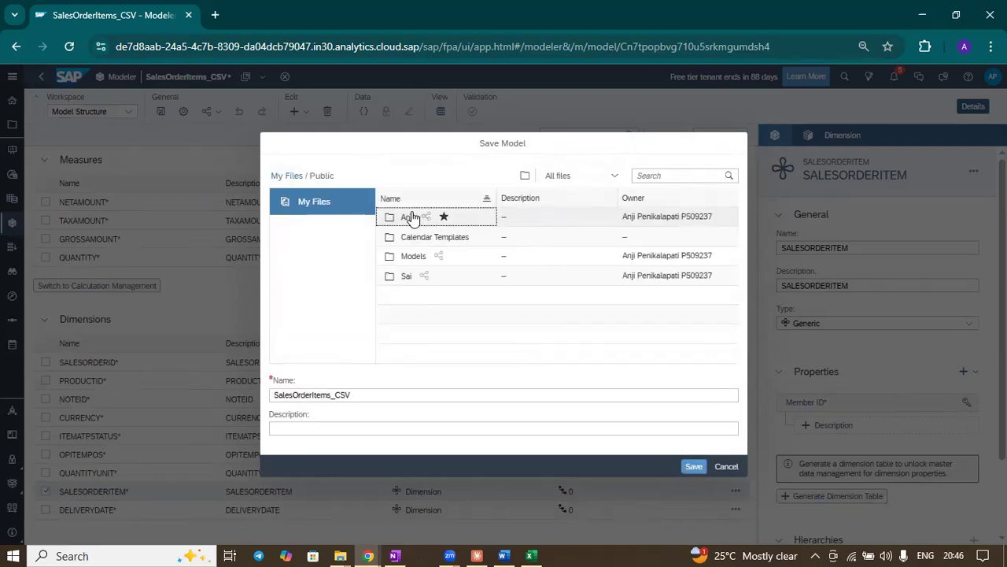
left_click(411, 219)
left_click(373, 394)
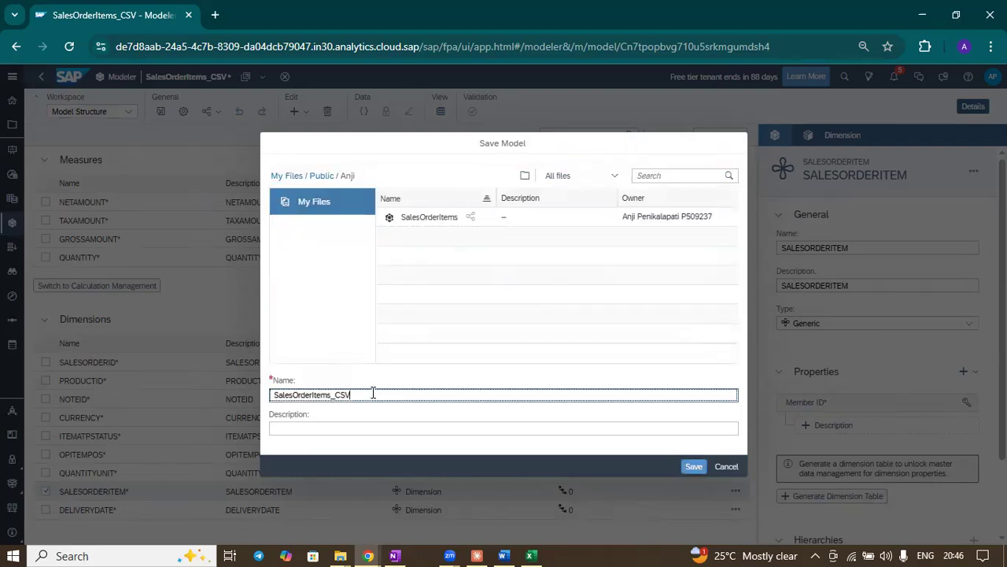
left_click_drag(374, 394, 108, 418)
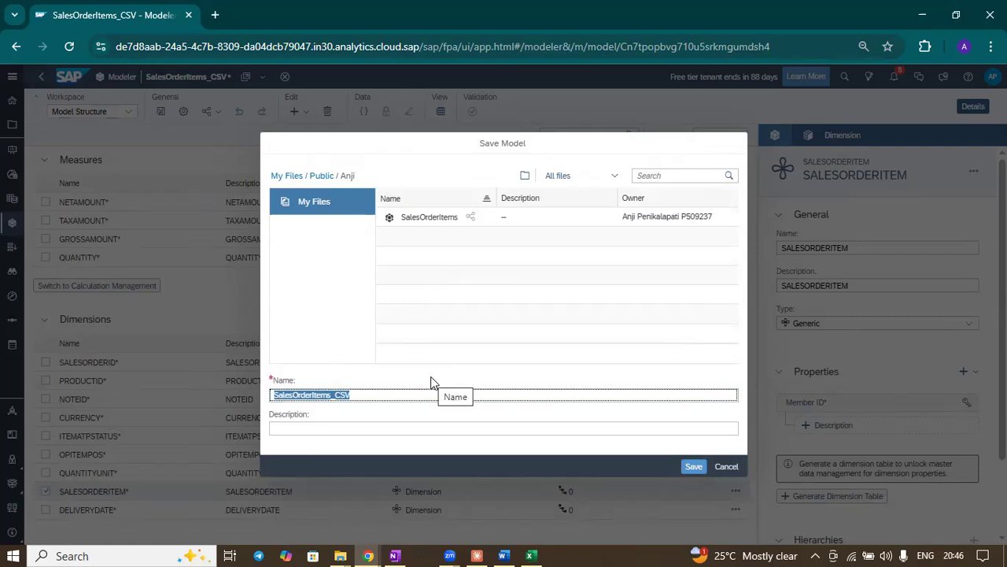
type("M_Model")
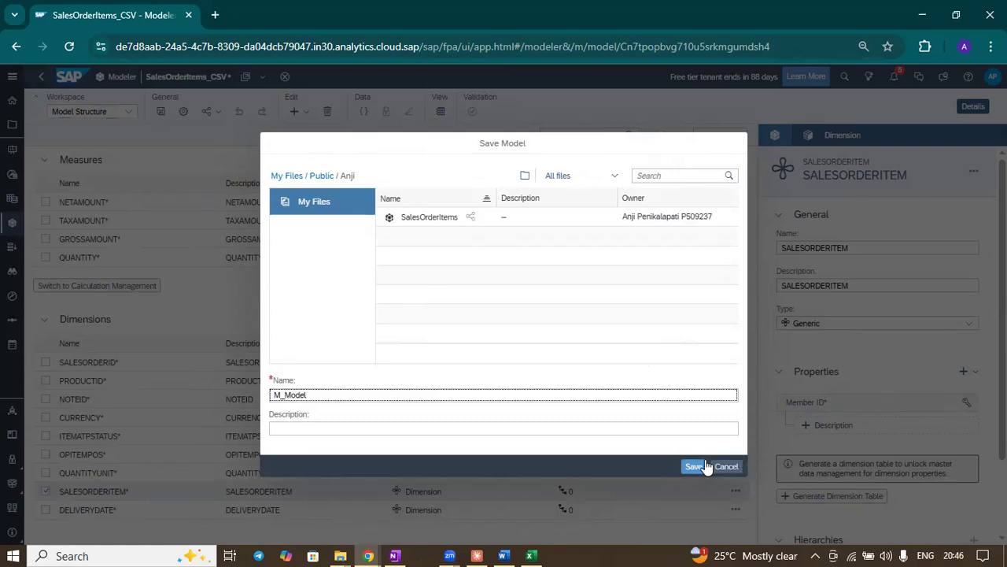
left_click(704, 466)
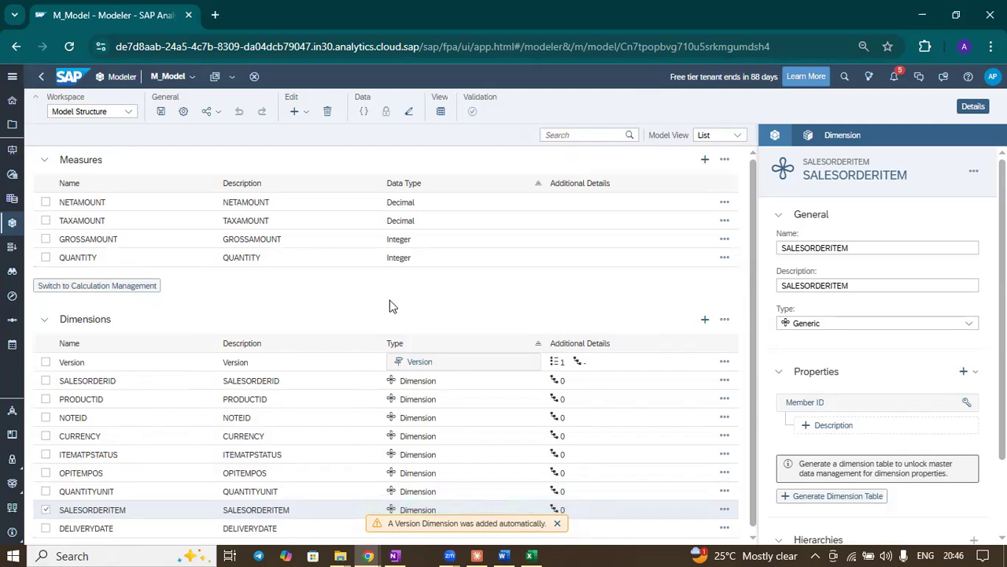
- Review the model type, model layout and planning settings in the preferences of M_Model, and leave them without saving changes
left_click(183, 115)
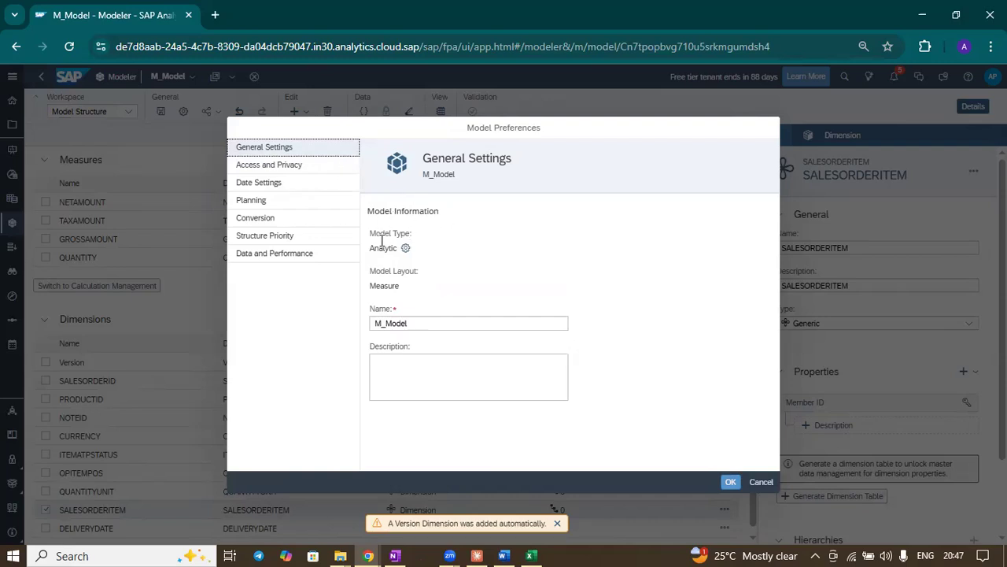
left_click_drag(370, 251, 441, 254)
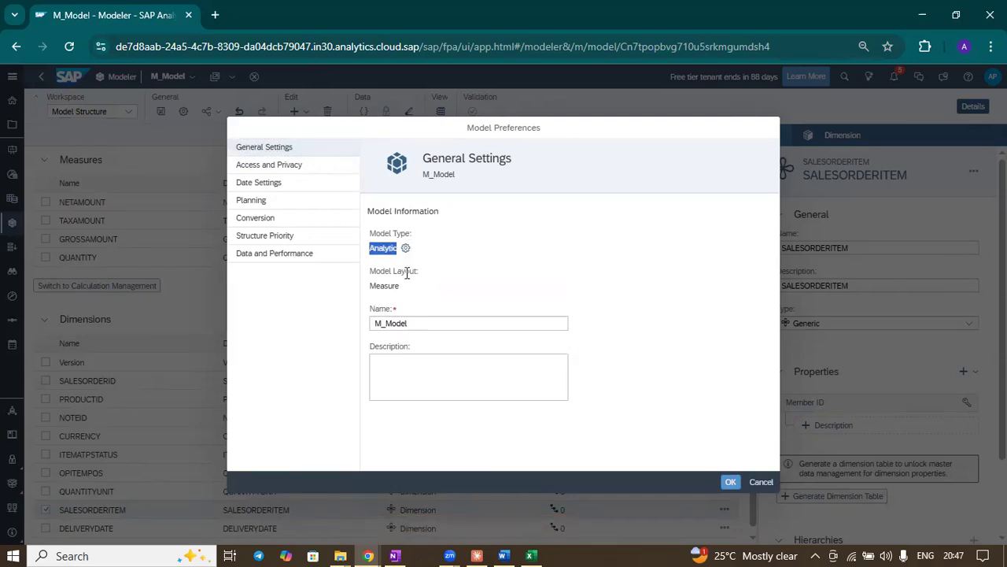
left_click_drag(370, 286, 412, 289)
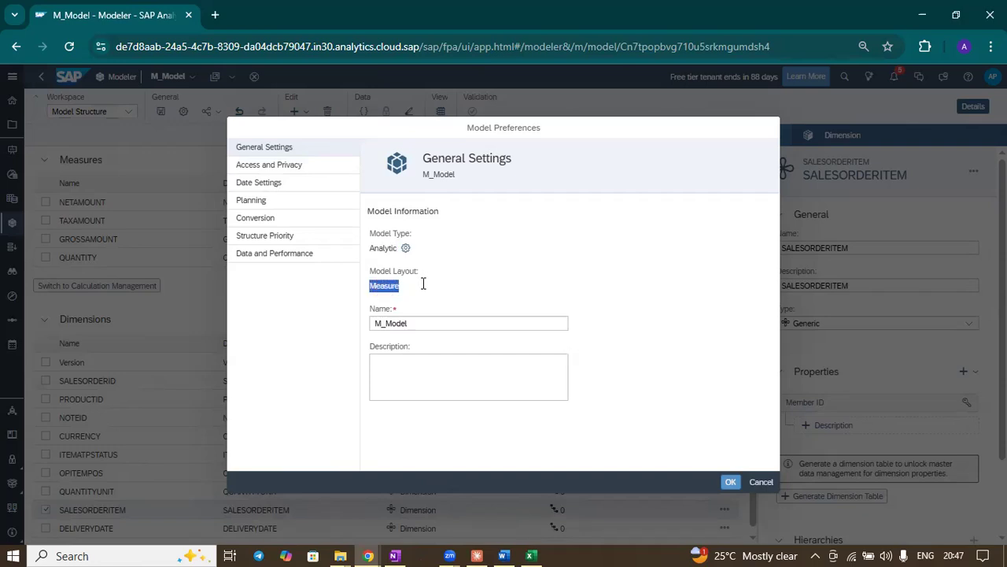
left_click(273, 203)
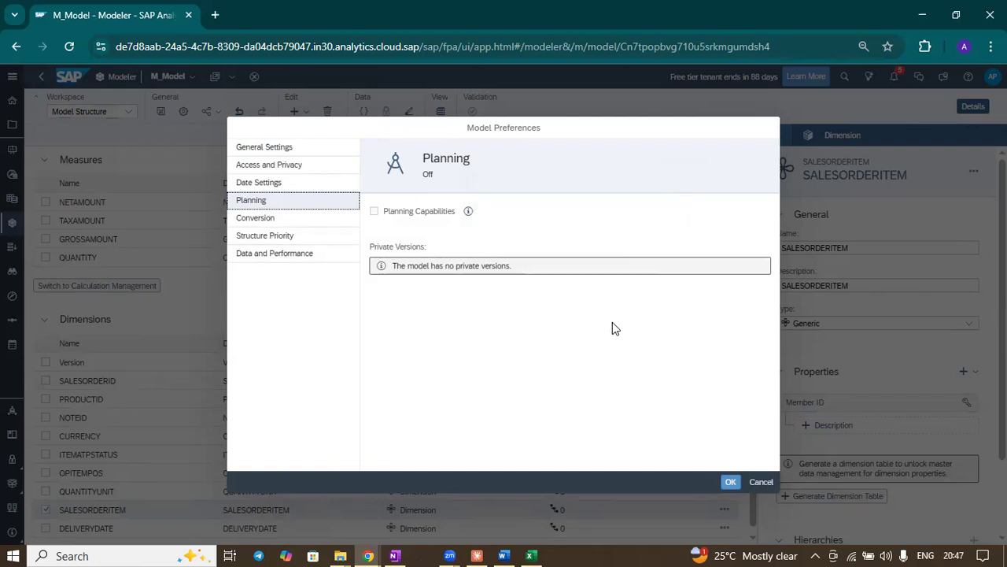
left_click(761, 483)
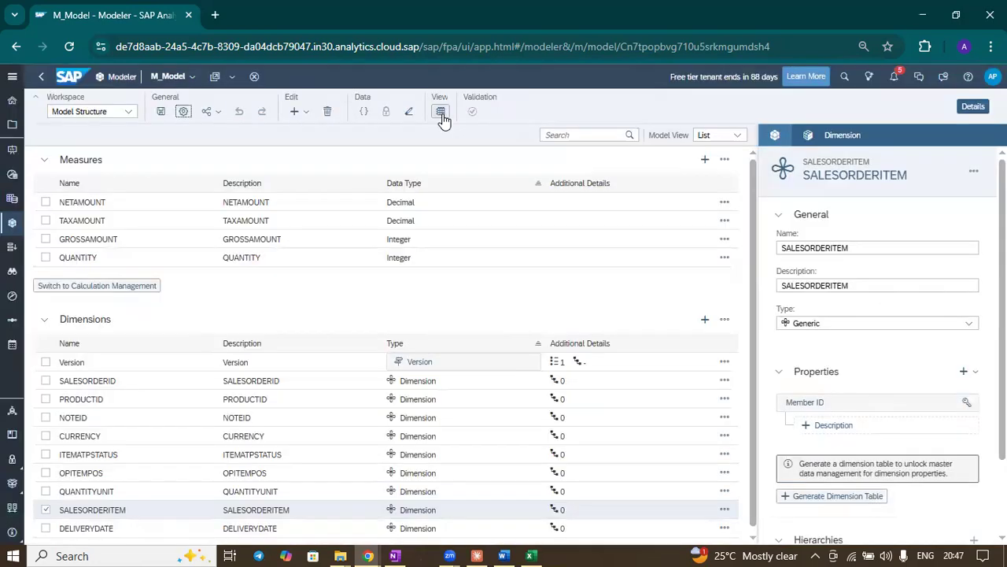
- Check the model's Data Foundation briefly, hide it again, and review the M_Model details and the list of dimensions
left_click(440, 111)
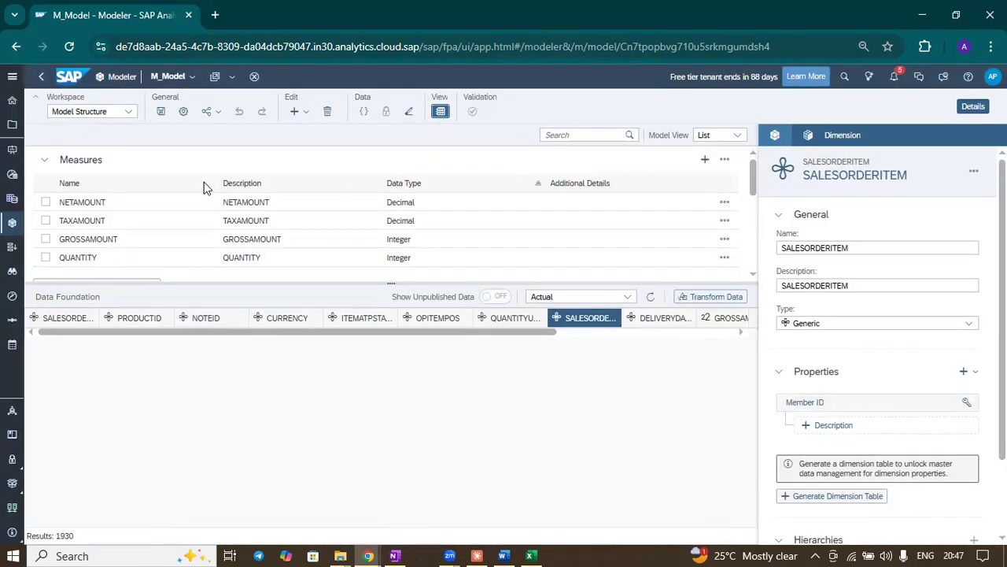
left_click(434, 113)
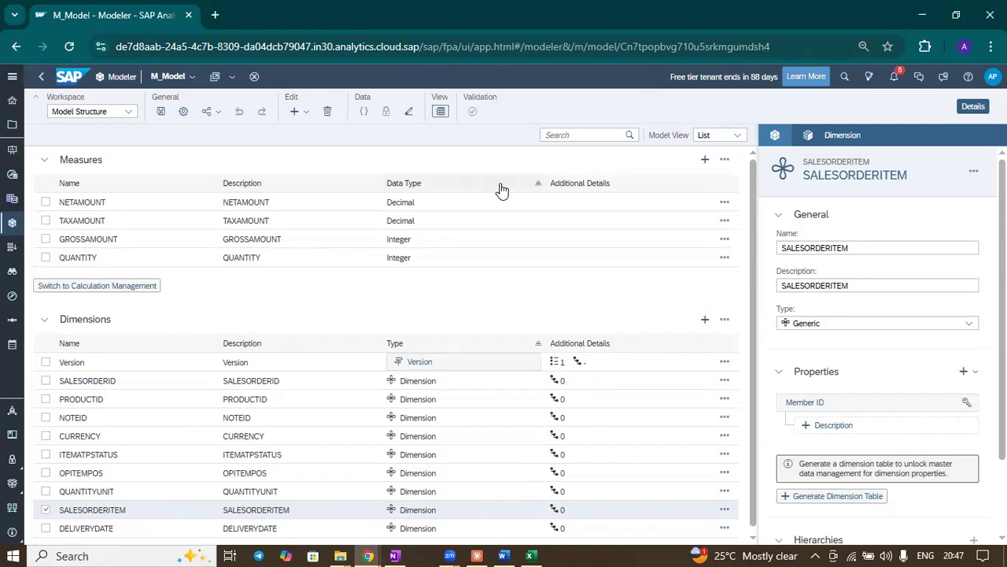
left_click(776, 136)
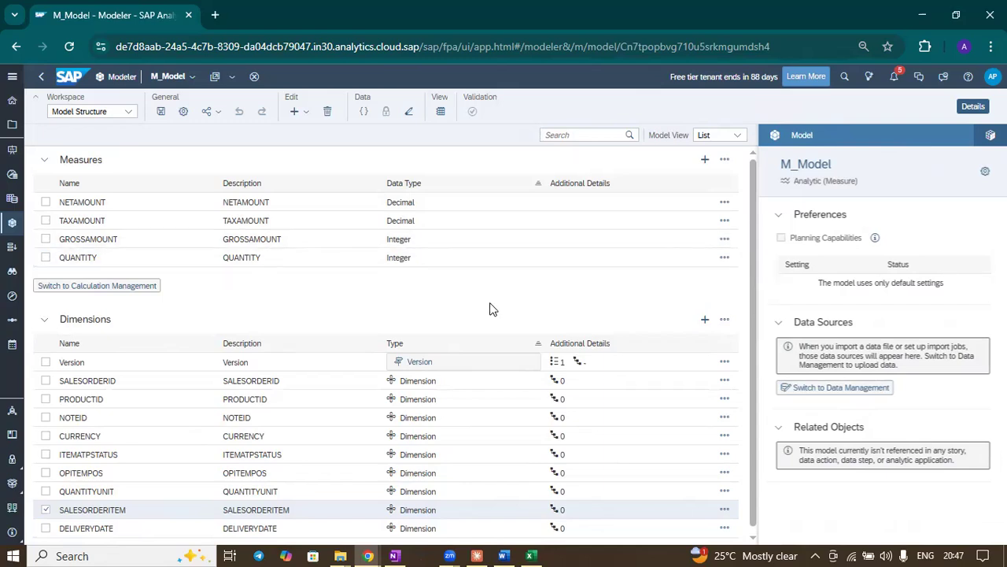
scroll(336, 406, "down", 1)
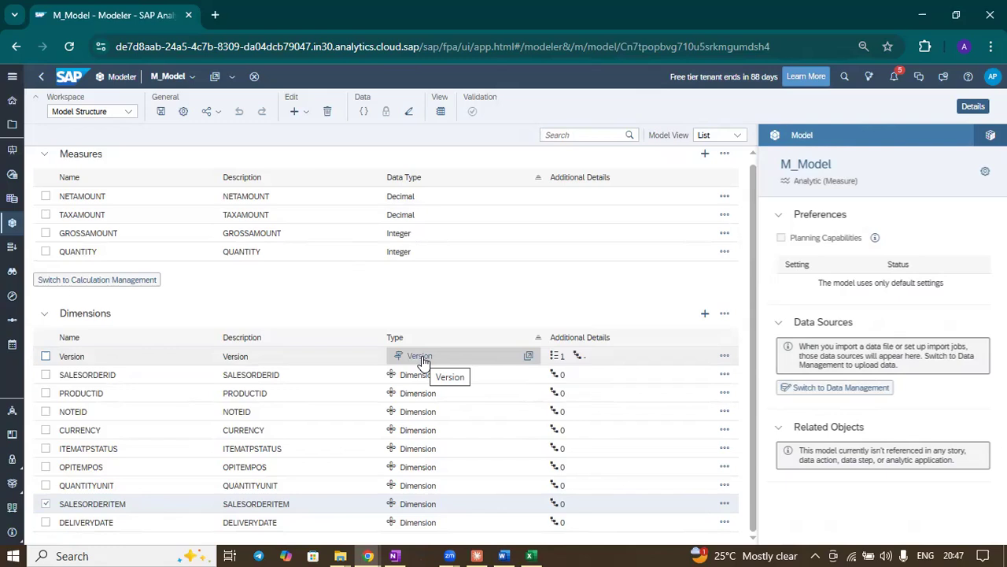
- Select only the DELIVERYDATE dimension and review the dimension types available for it without choosing one
left_click(46, 506)
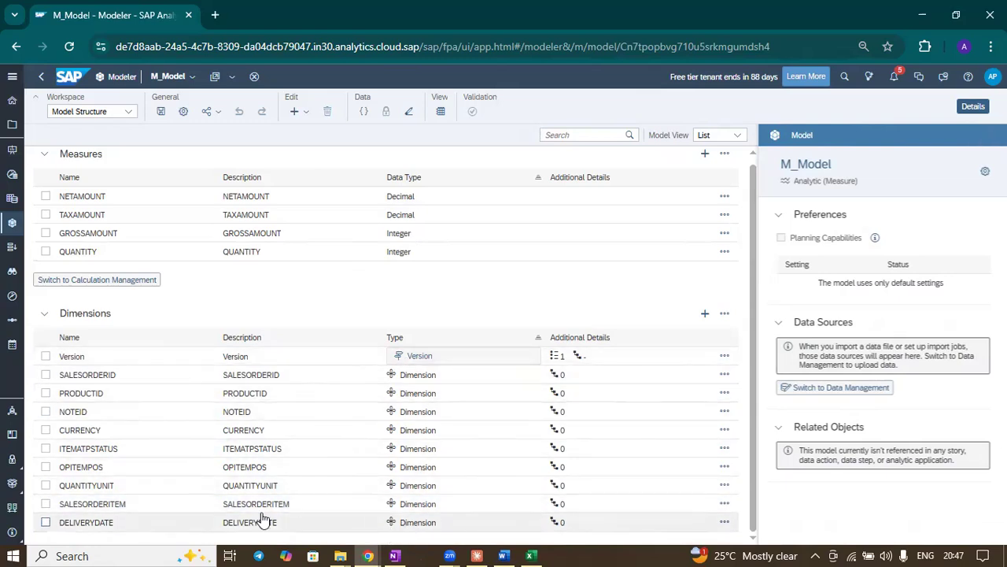
left_click(45, 521)
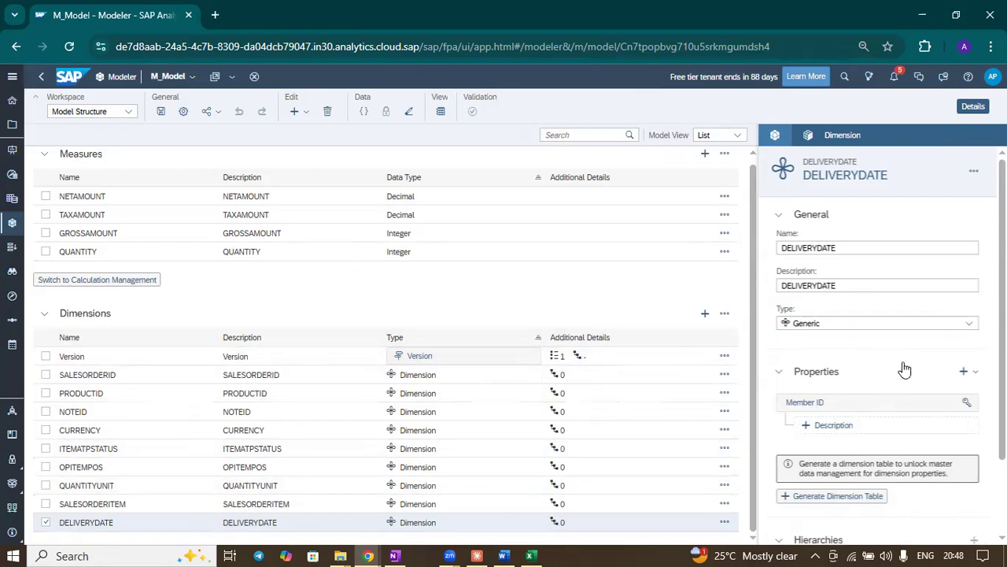
left_click(969, 326)
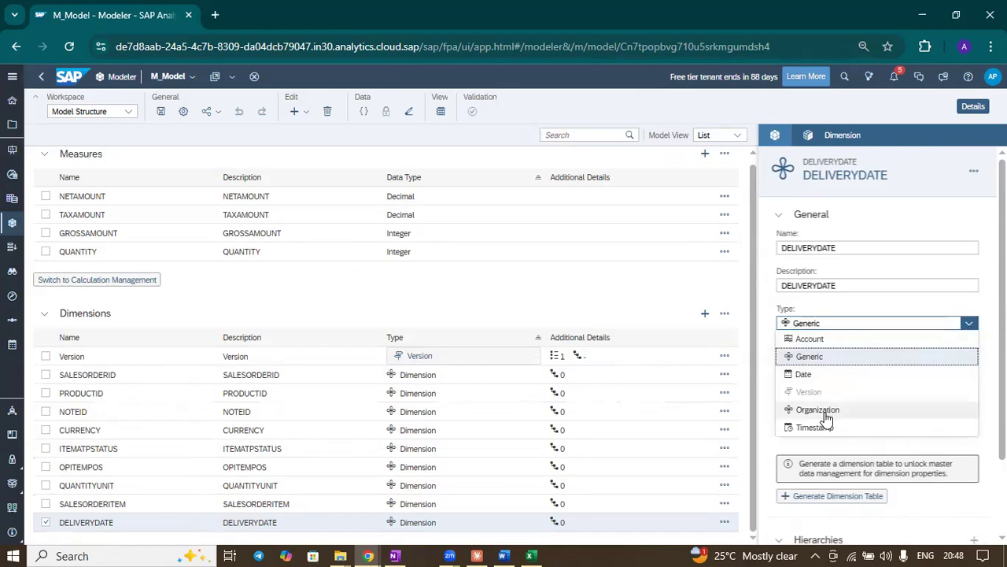
left_click(607, 279)
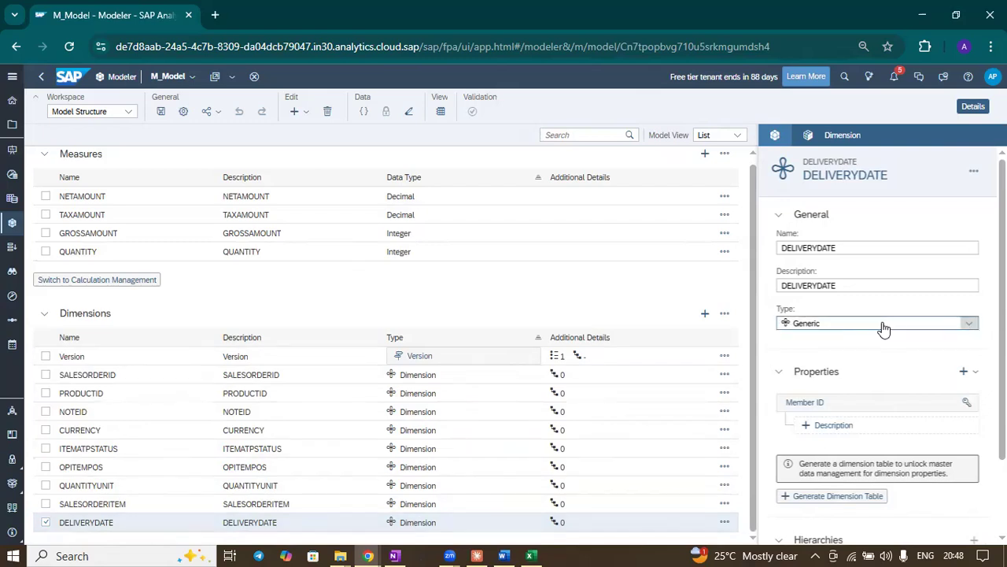
left_click(971, 328)
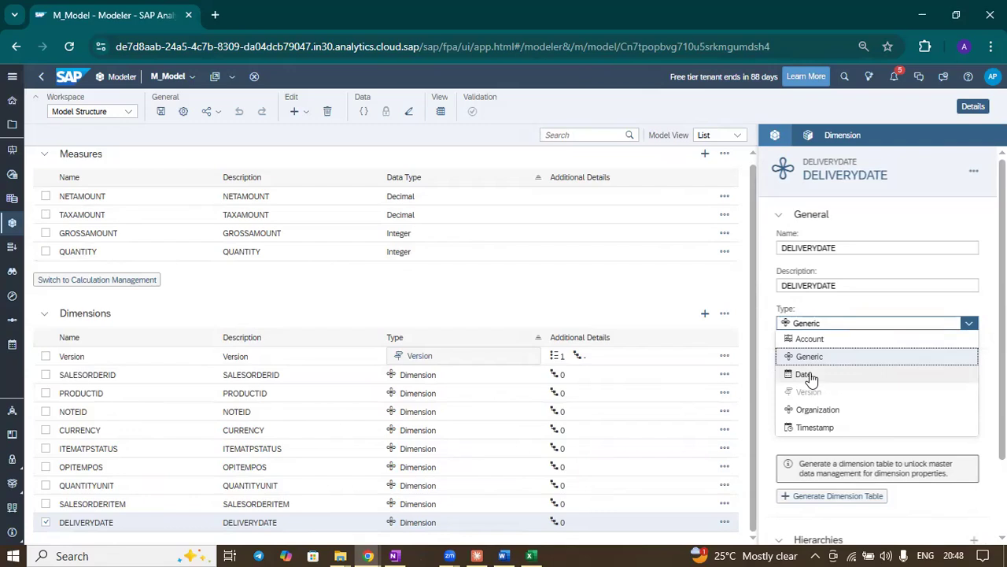
left_click(636, 290)
- Begin changing the DELIVERYDATE dimension's type to Date, and check the date format in the SalesOrderItems_CSV workbook in Excel
left_click(724, 522)
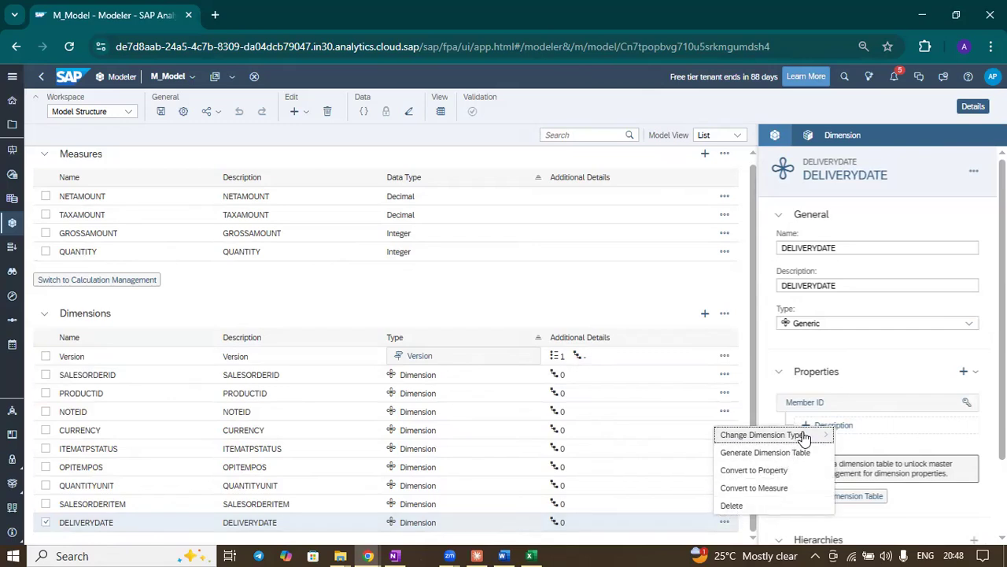
mouse_move(805, 438)
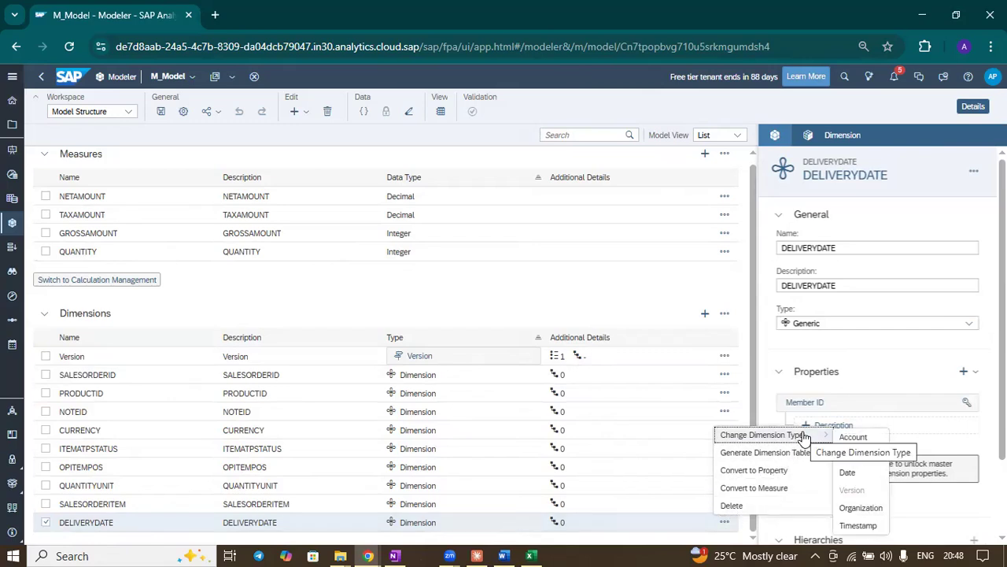
left_click(852, 473)
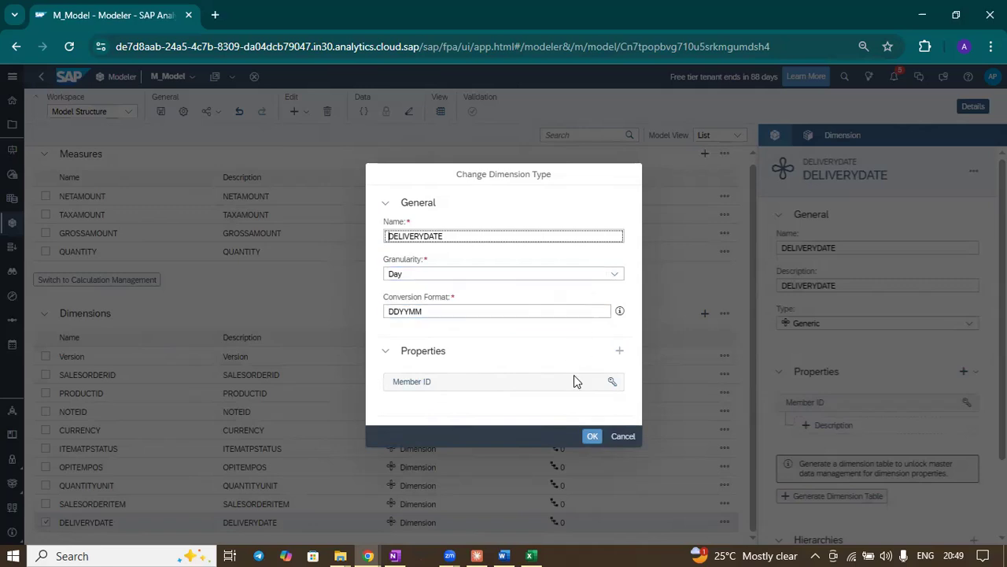
left_click(531, 554)
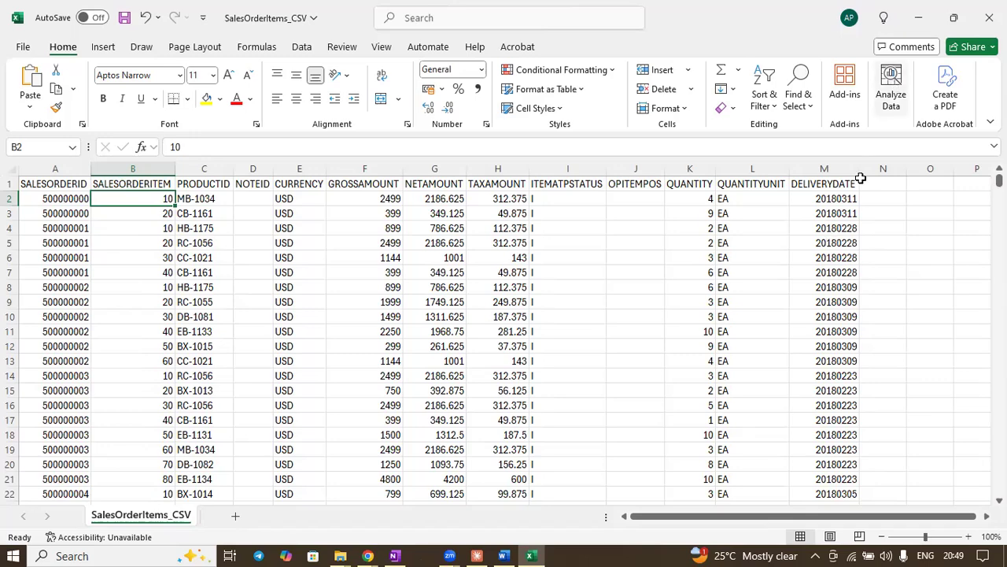
key("alt+Tab")
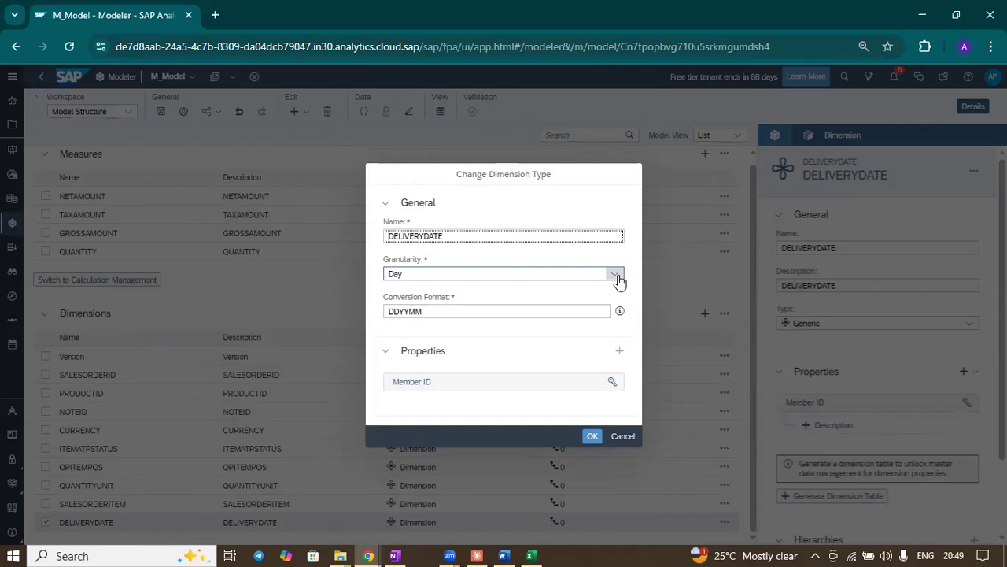
- Try to convert DELIVERYDATE to a Date dimension with conversion format YYYYMMDD, checking the format against the source workbook in Excel
double_click(488, 315)
type("Y")
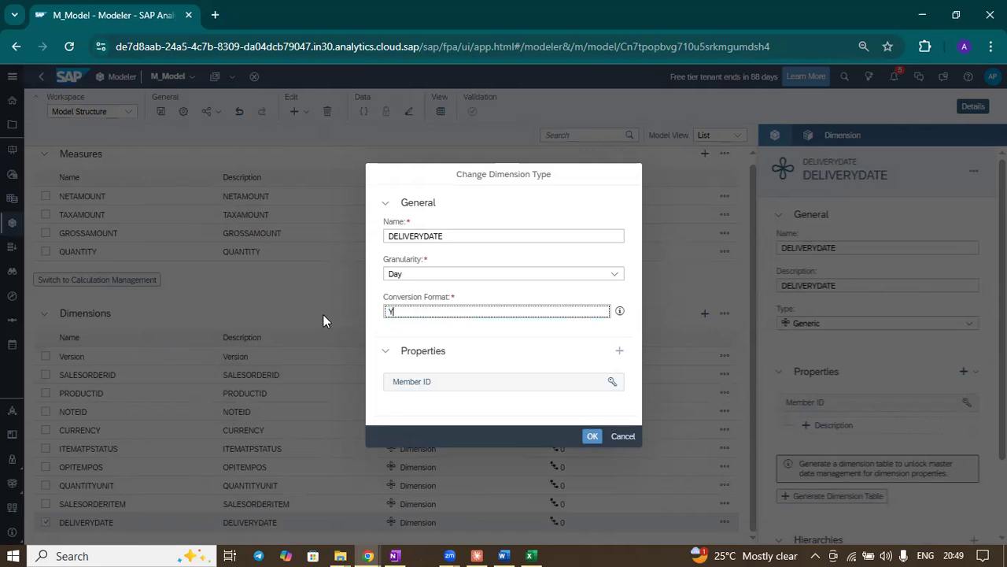
type("YYYMMDD")
left_click(530, 556)
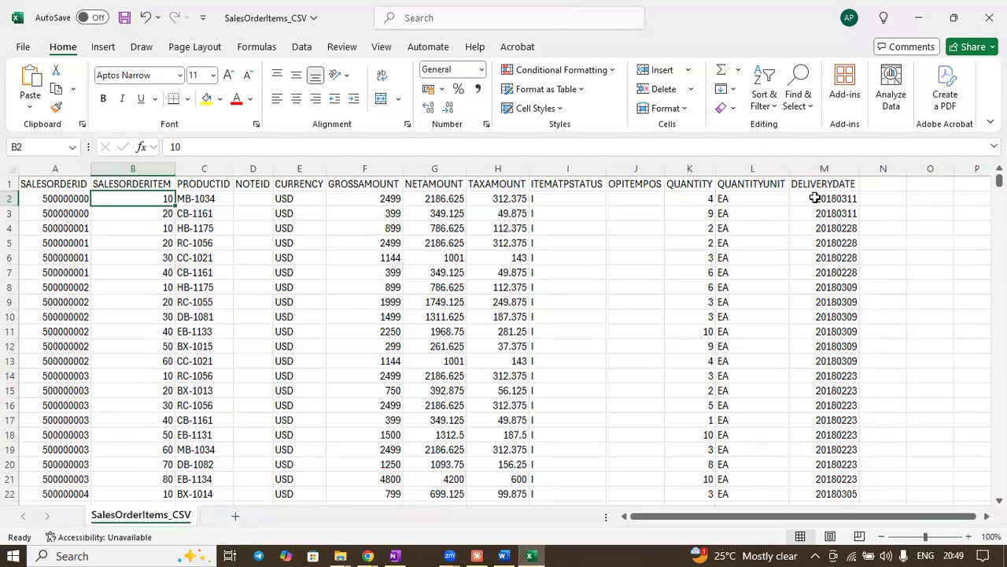
key("alt+Tab")
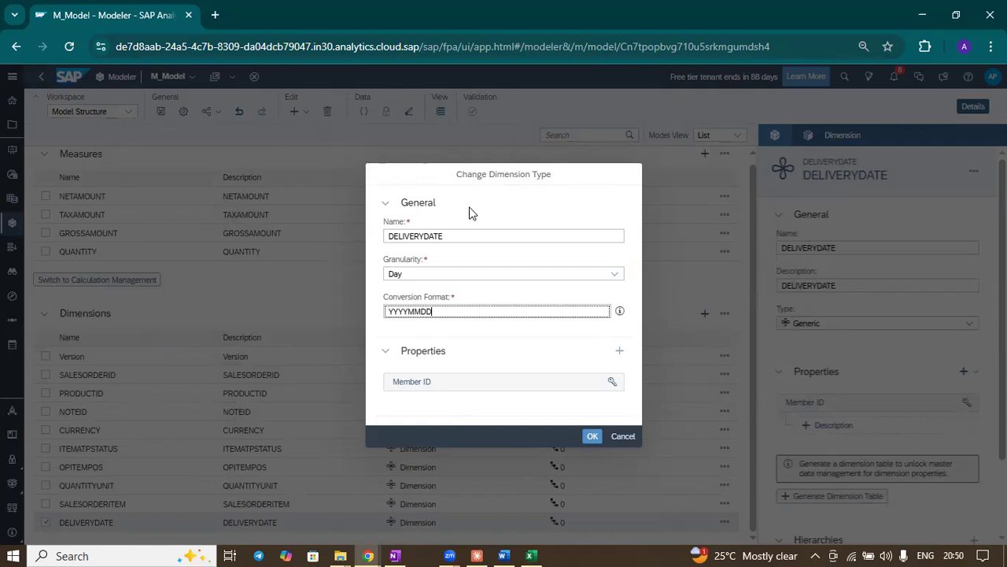
left_click(595, 436)
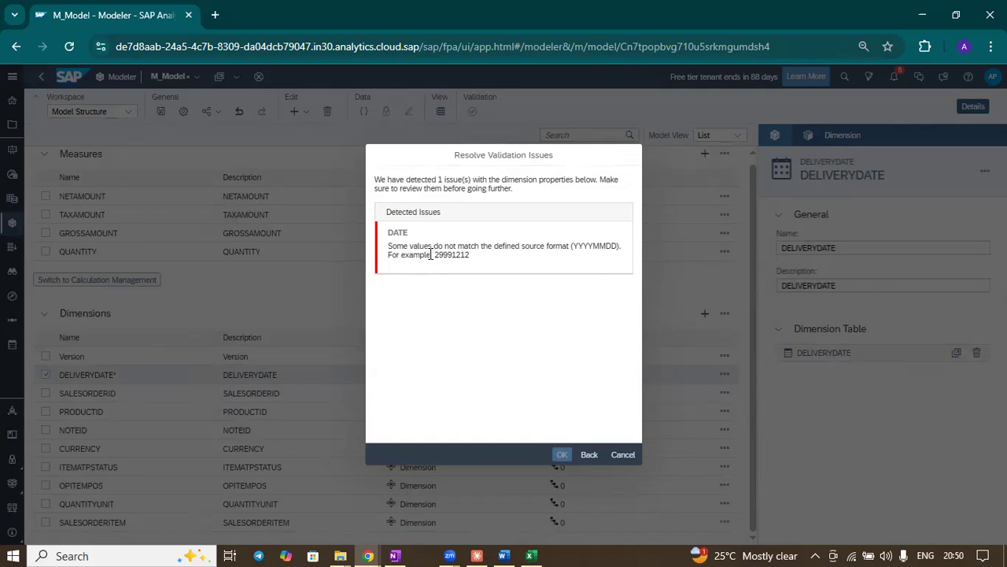
- Examine the example value in the DELIVERYDATE validation issue, and cancel the dimension type change
left_click_drag(435, 255, 471, 256)
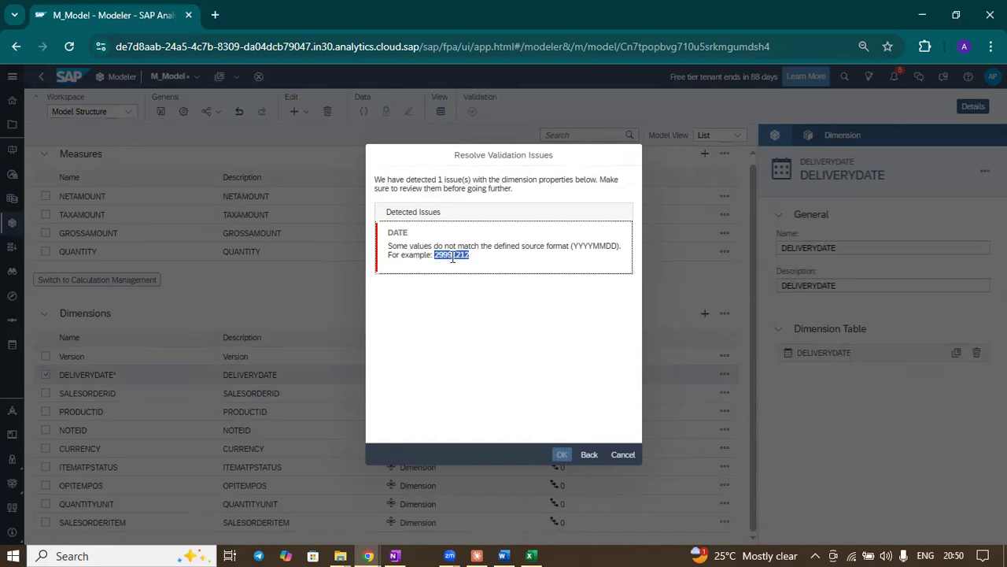
left_click(495, 258)
left_click_drag(435, 255, 470, 268)
left_click(590, 455)
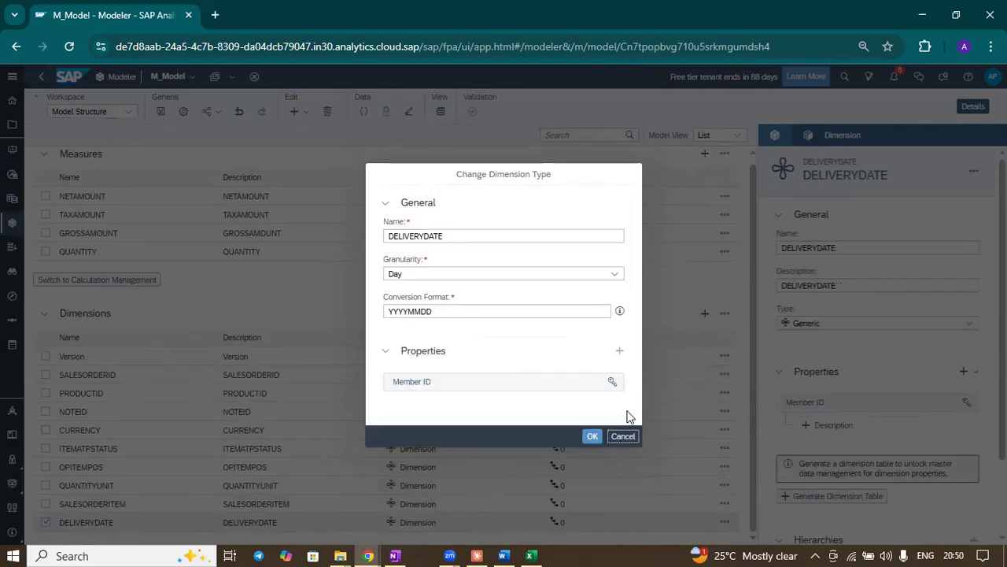
key("Escape")
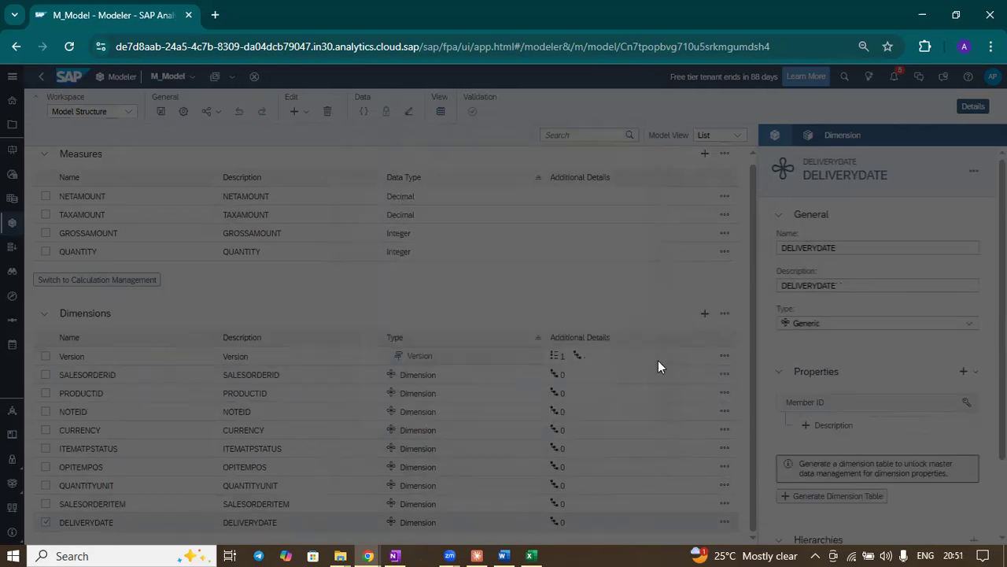
- Show the Data Foundation, filter the DELIVERYDATE column by 2999 to examine the matching rows, and remove the filter
left_click(440, 111)
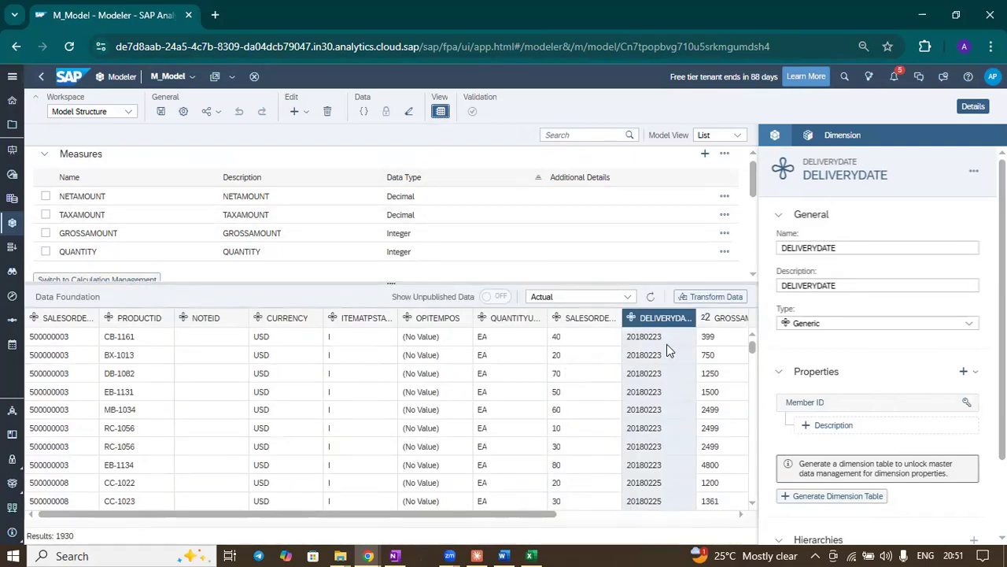
left_click(665, 323)
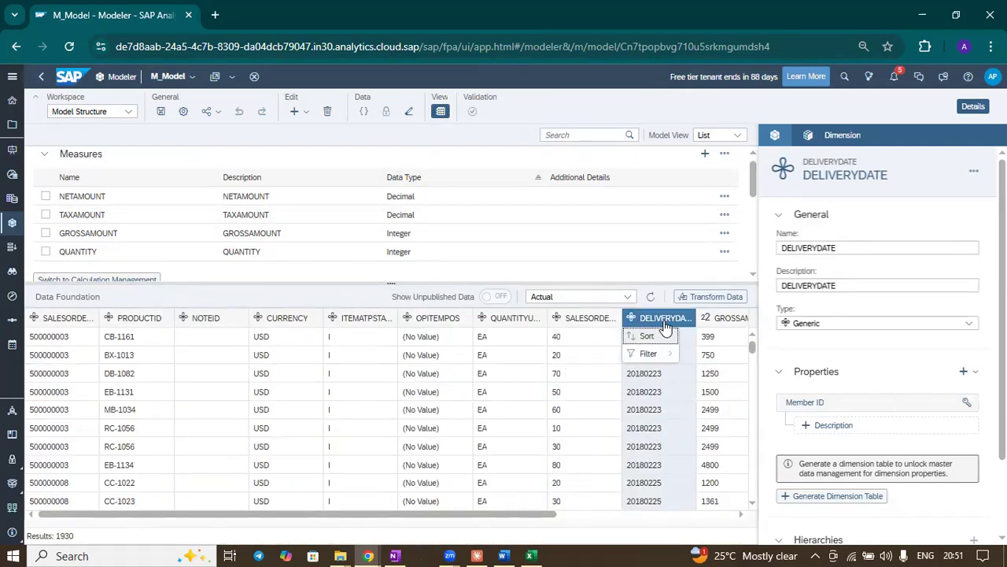
mouse_move(669, 353)
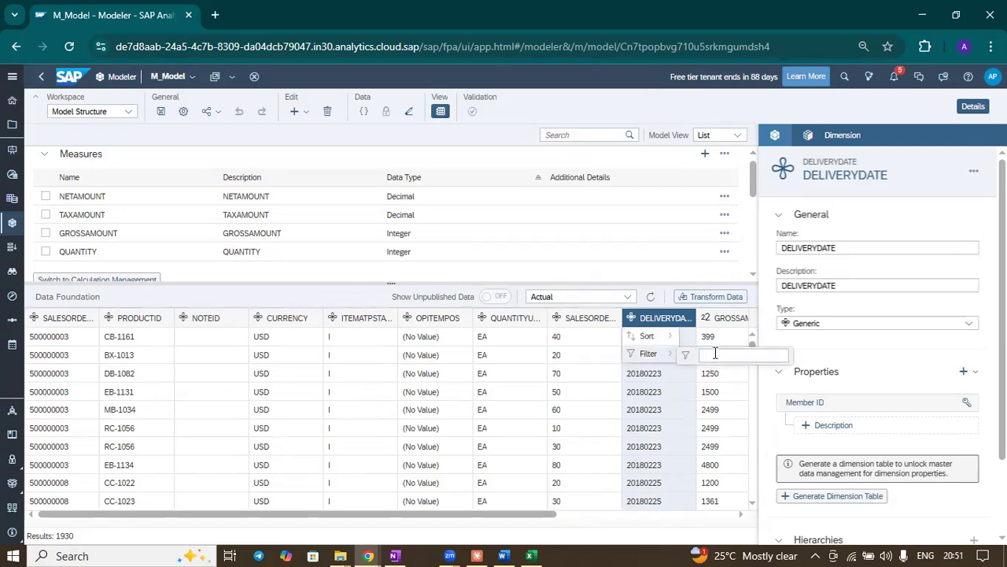
type("2999")
key("Return")
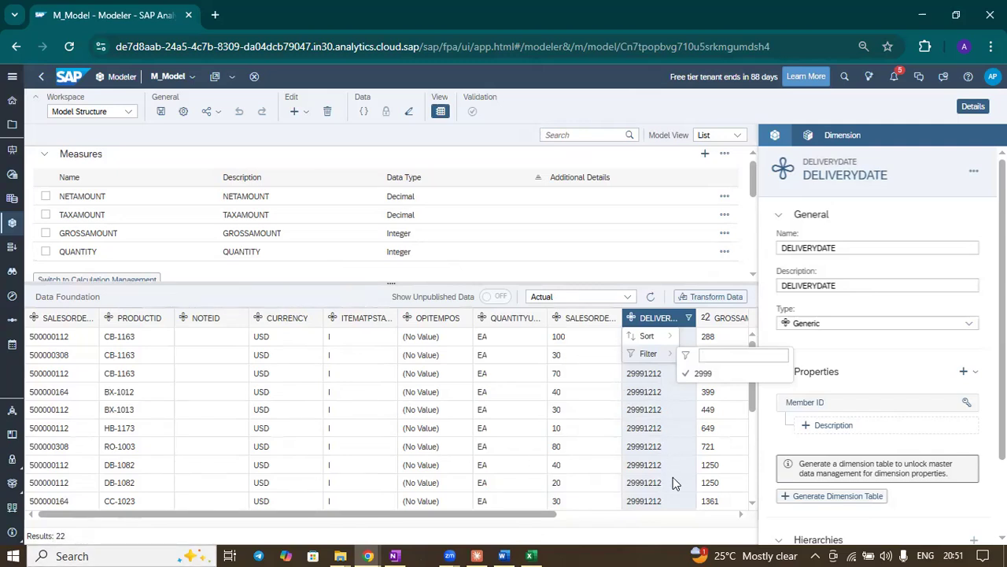
scroll(673, 477, "down", 2)
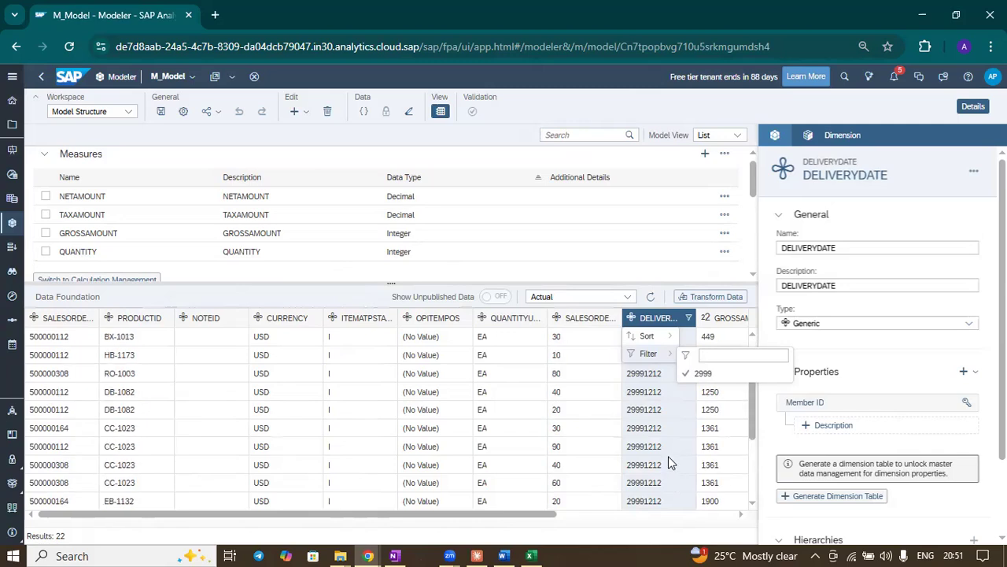
left_click(702, 372)
left_click(689, 371)
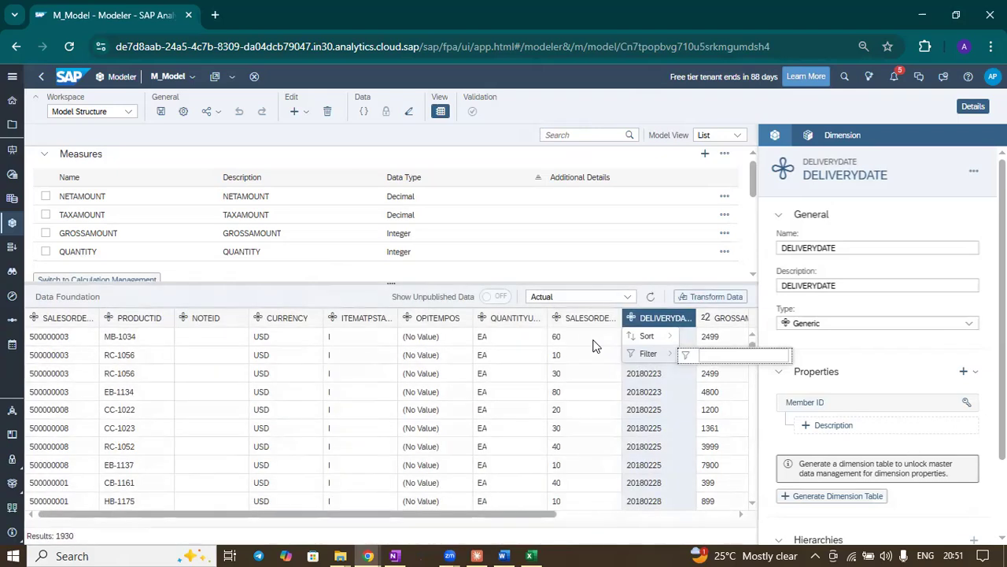
- Open the model's data in the data transformation view and review the available transform types
left_click(715, 300)
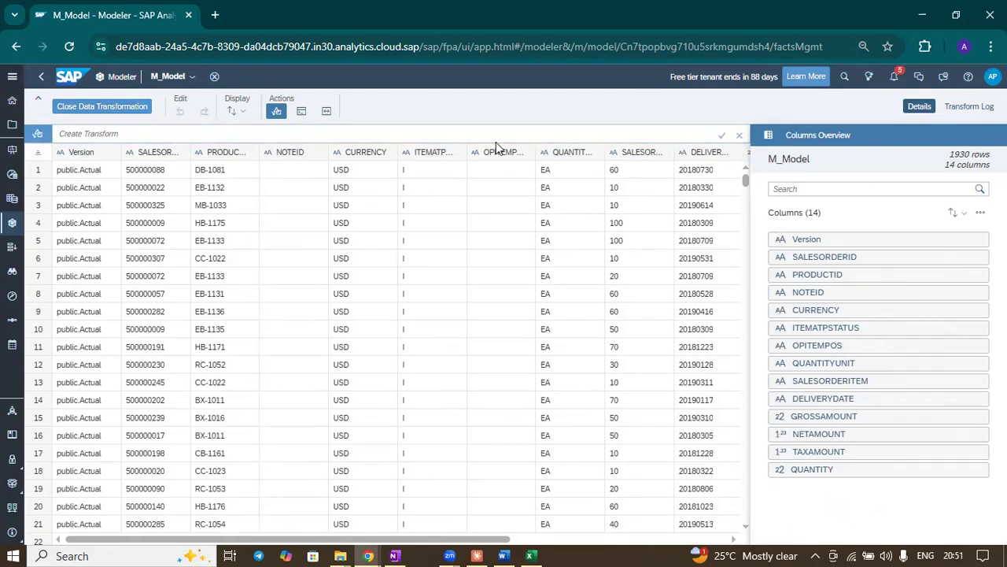
left_click(354, 133)
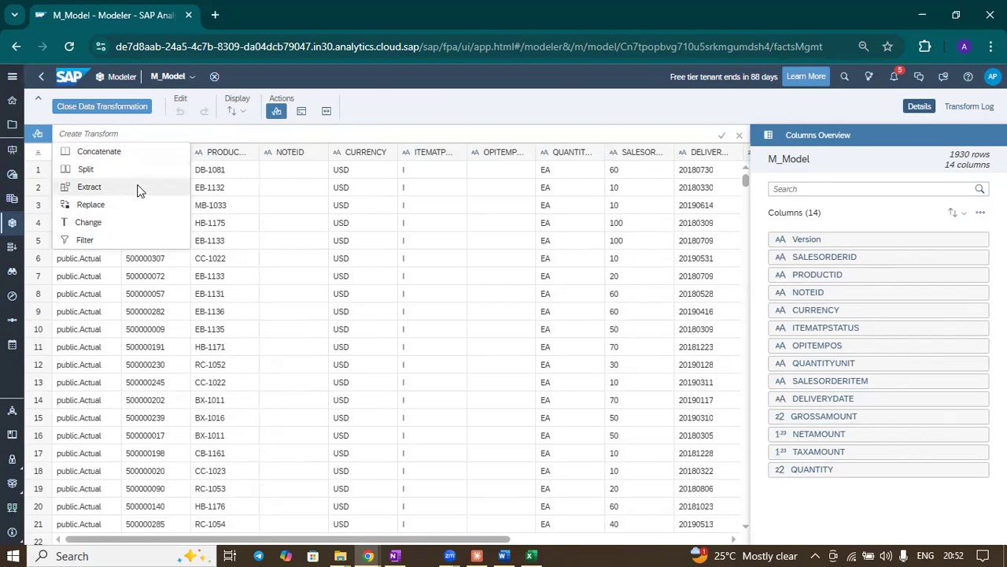
left_click(277, 111)
left_click(276, 113)
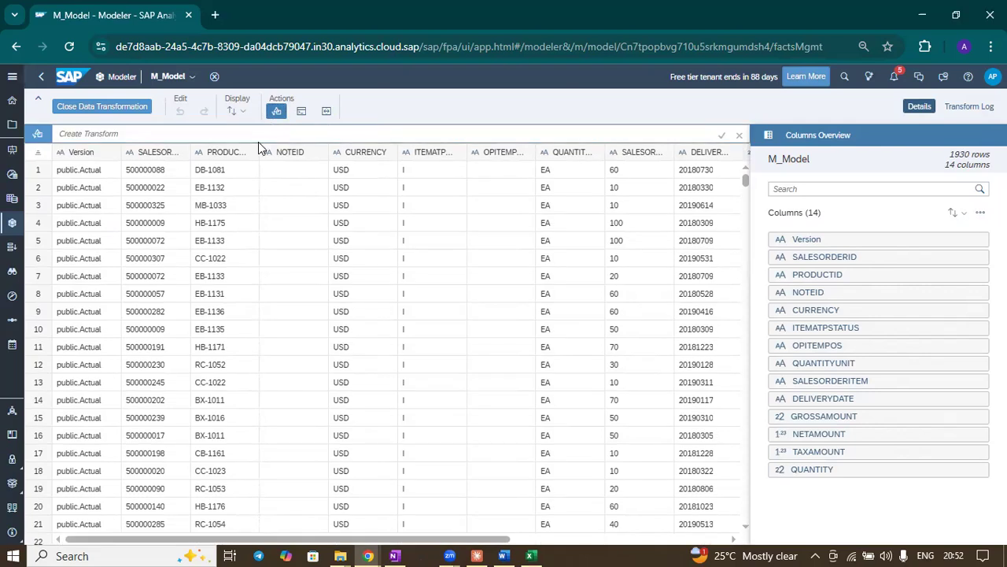
- Open the custom expression editor for the model data and show the function reference in its help
left_click(268, 134)
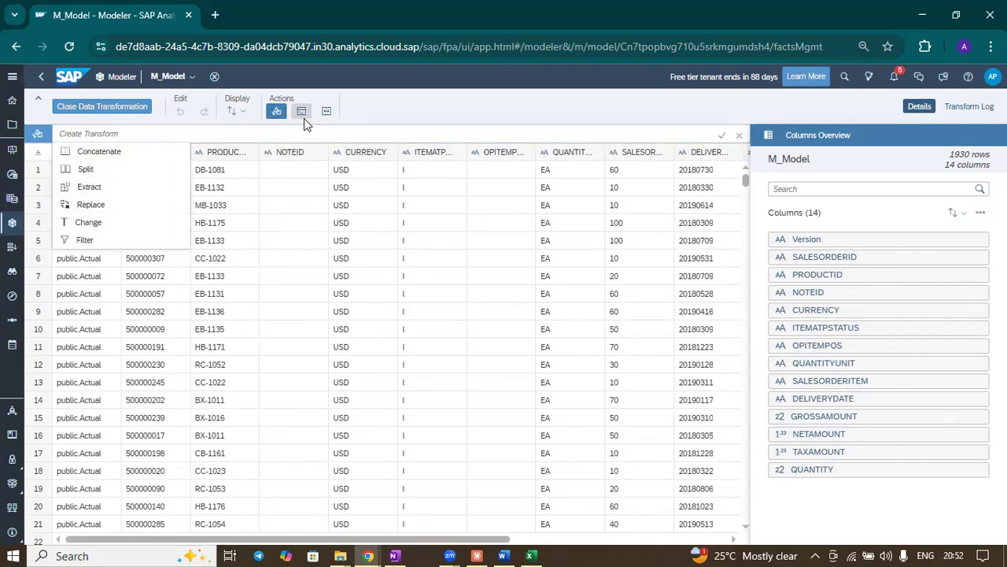
left_click(302, 112)
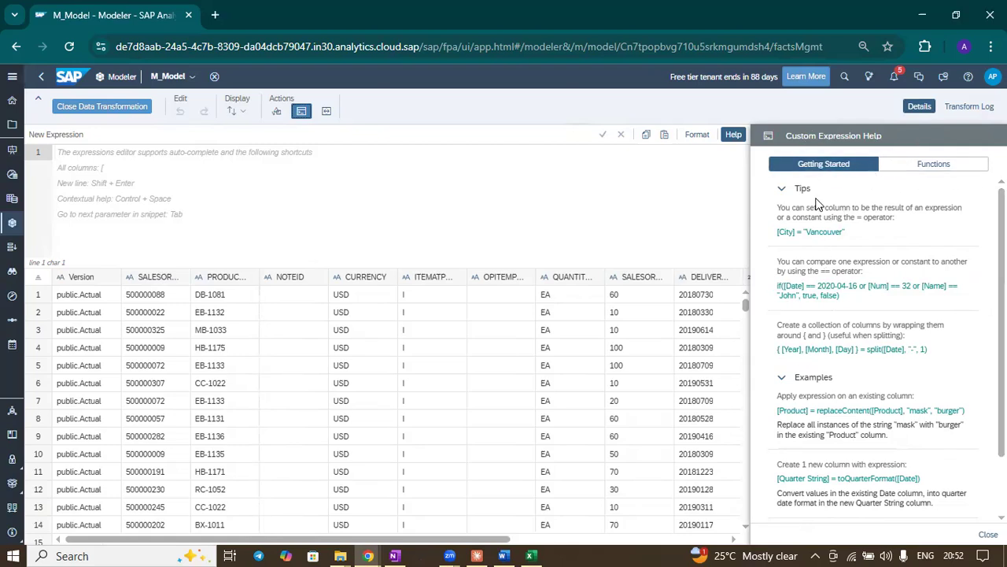
left_click(935, 167)
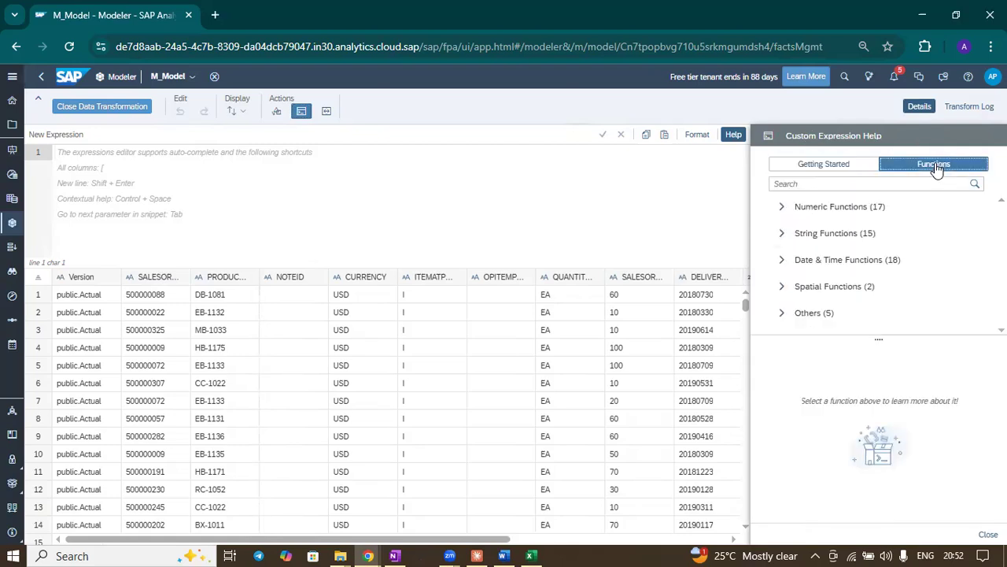
left_click(837, 186)
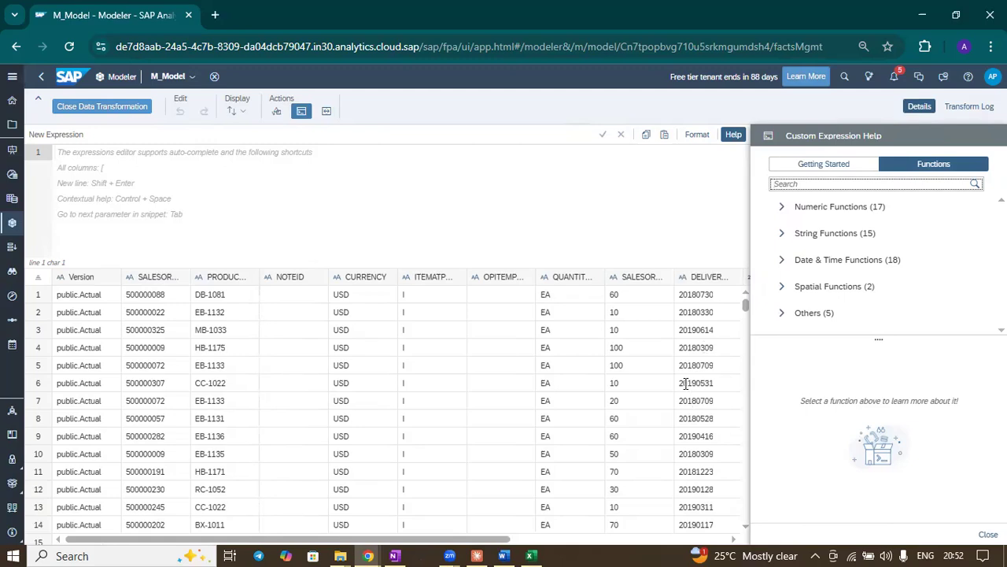
- Search the expression functions for "replace" and examine the syntax and examples of the replaceContent string function
left_click(842, 186)
type("replace")
left_click(781, 234)
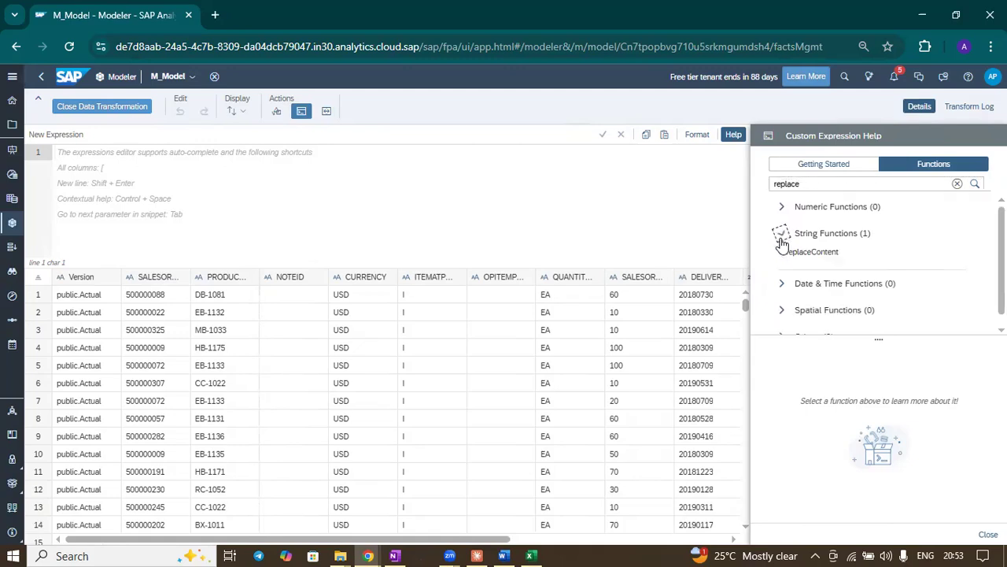
left_click(824, 252)
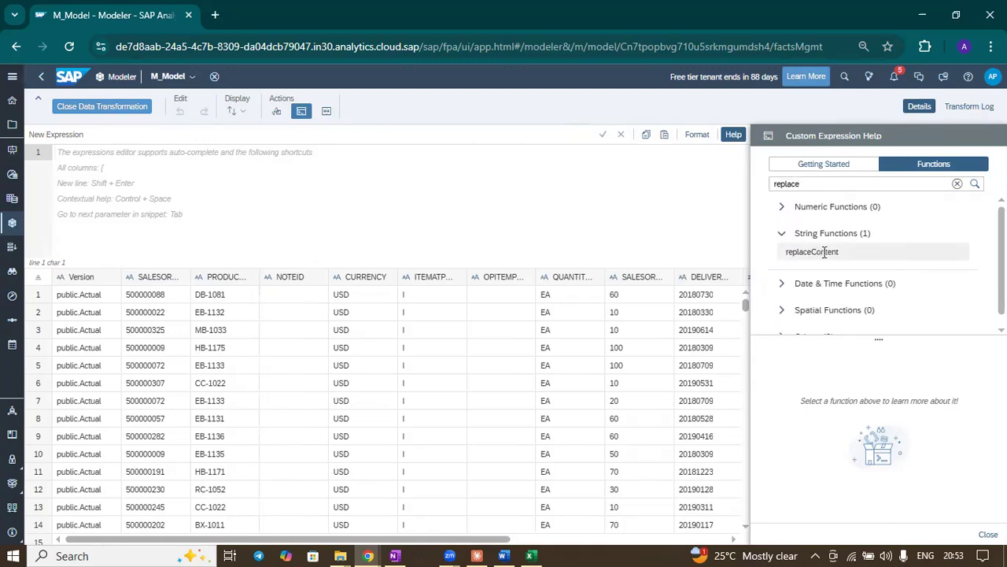
scroll(897, 391, "down", 5)
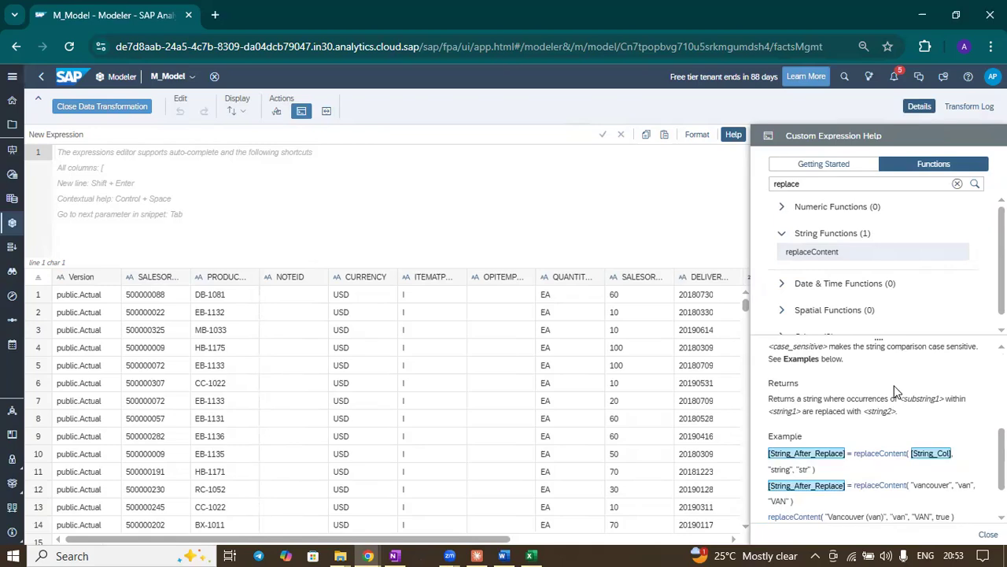
scroll(897, 392, "up", 3)
scroll(895, 385, "down", 3)
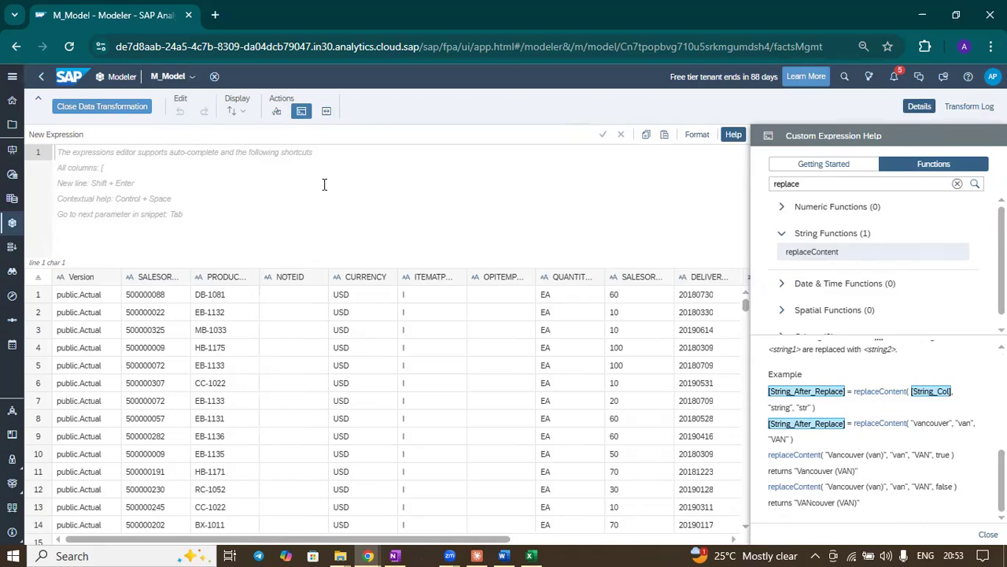
- Insert a replaceContent expression template and set DELIVERYDATE as the column that receives the result
type("re")
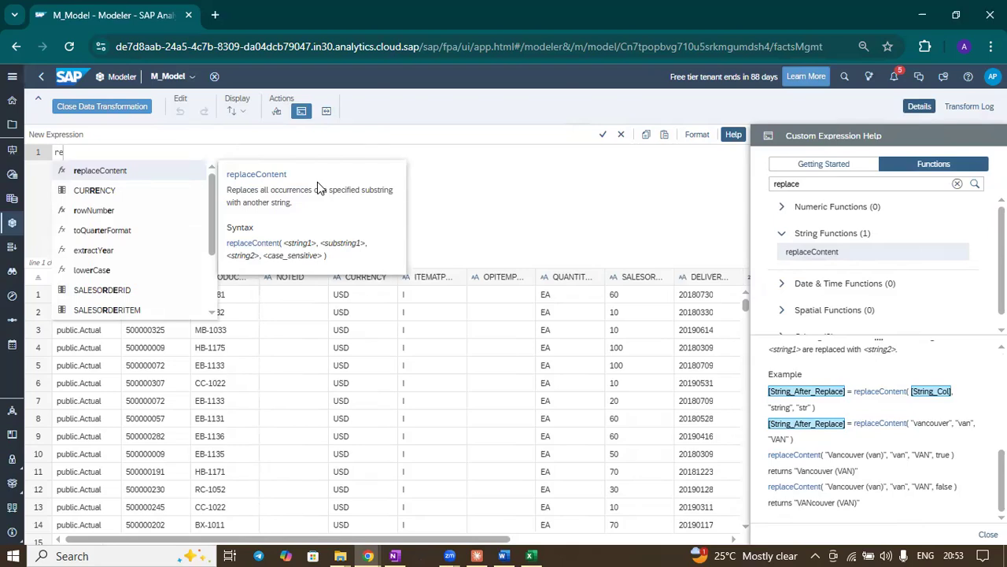
key("Return")
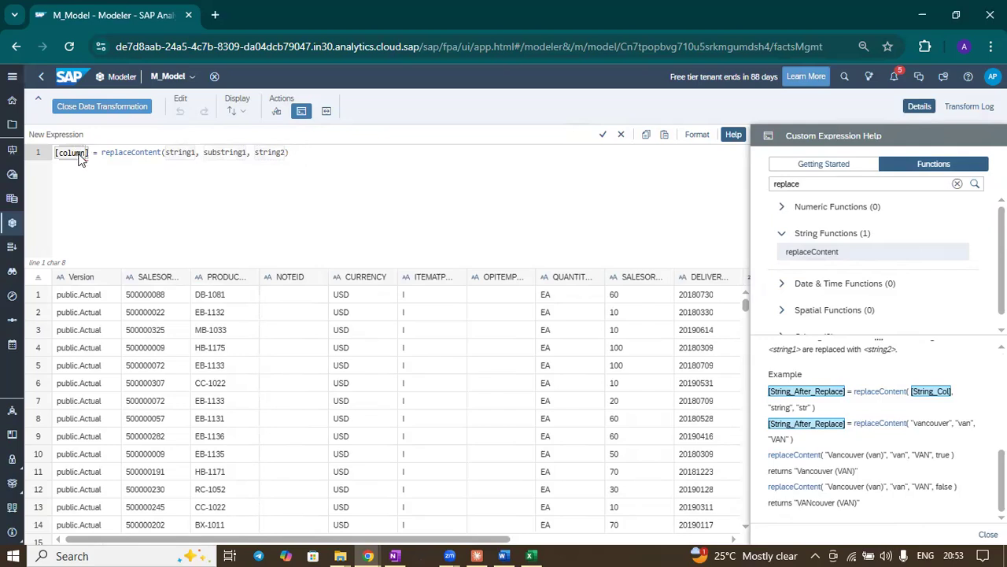
key("BackSpace")
key("BackSpace")
key("BackSpace")
key("BackSpace")
key("BackSpace")
key("BackSpace")
key("BackSpace")
type("[")
key("BackSpace")
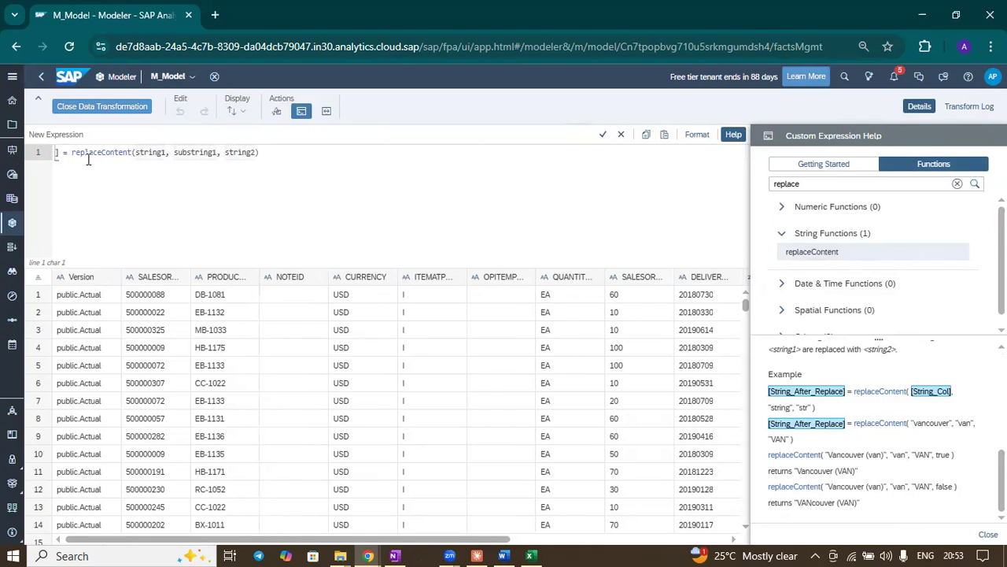
type("[")
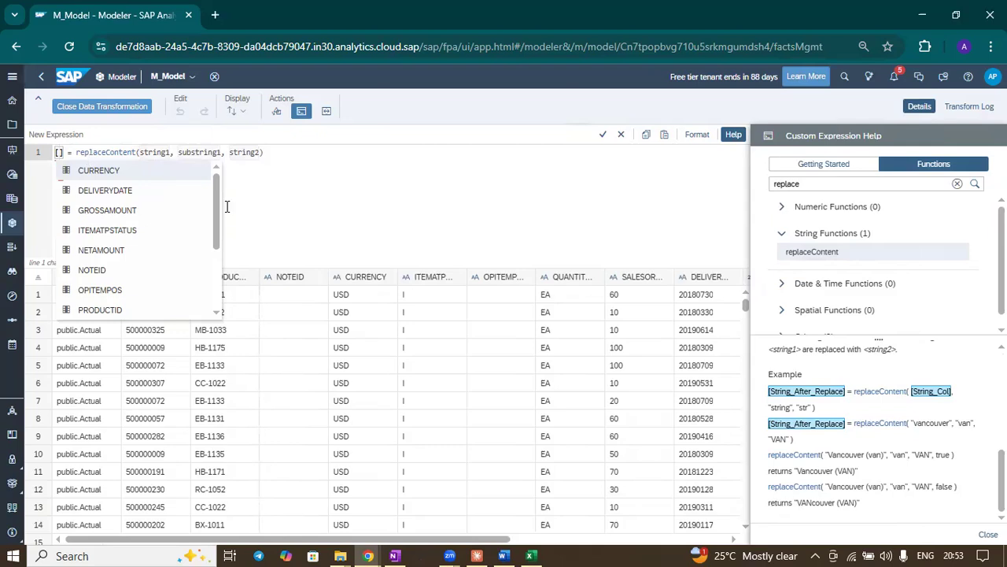
left_click(143, 198)
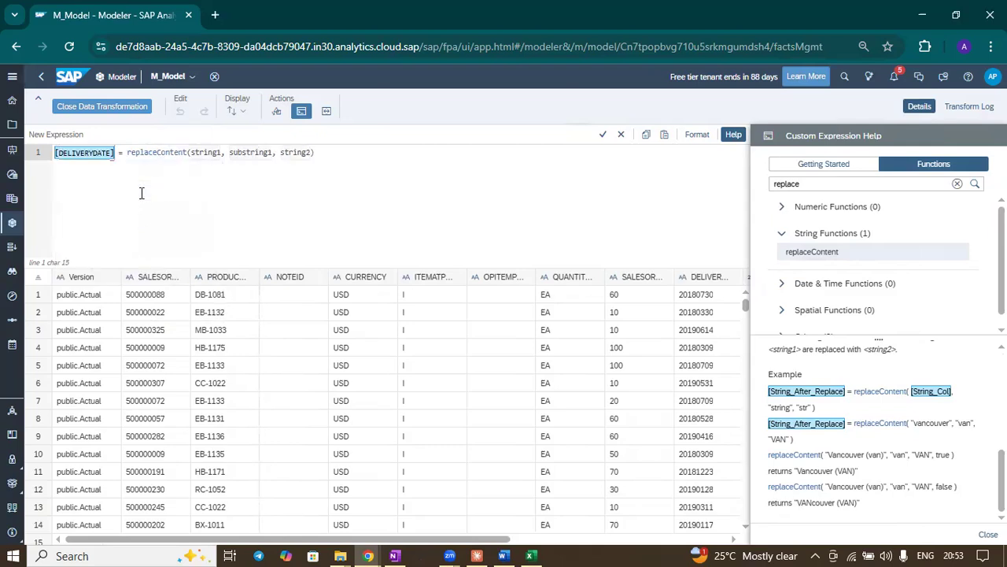
- Set the first argument of replaceContent to the DELIVERYDATE column
left_click(216, 153)
left_click_drag(222, 154, 191, 153)
key("ctrl+space")
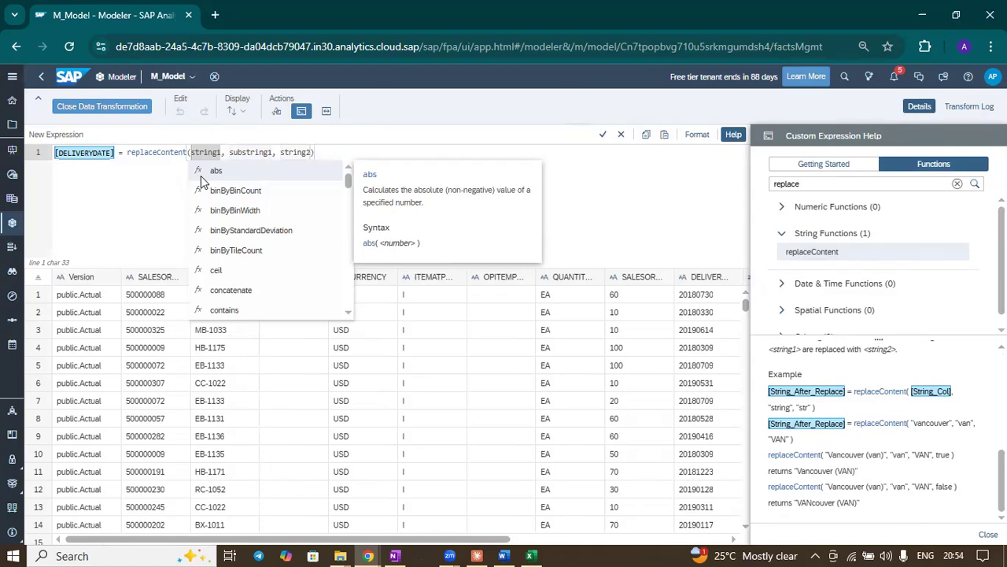
type("d")
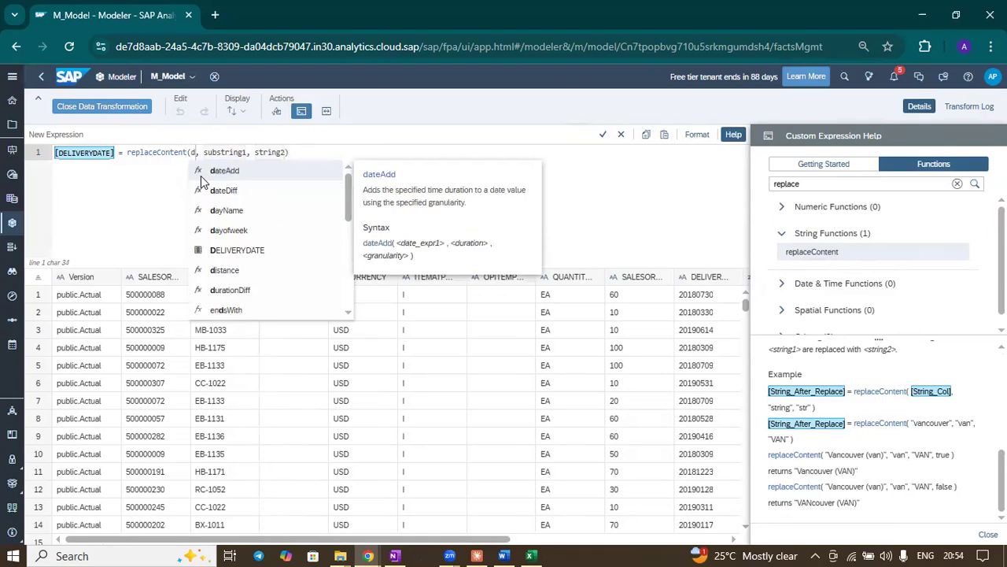
left_click(232, 250)
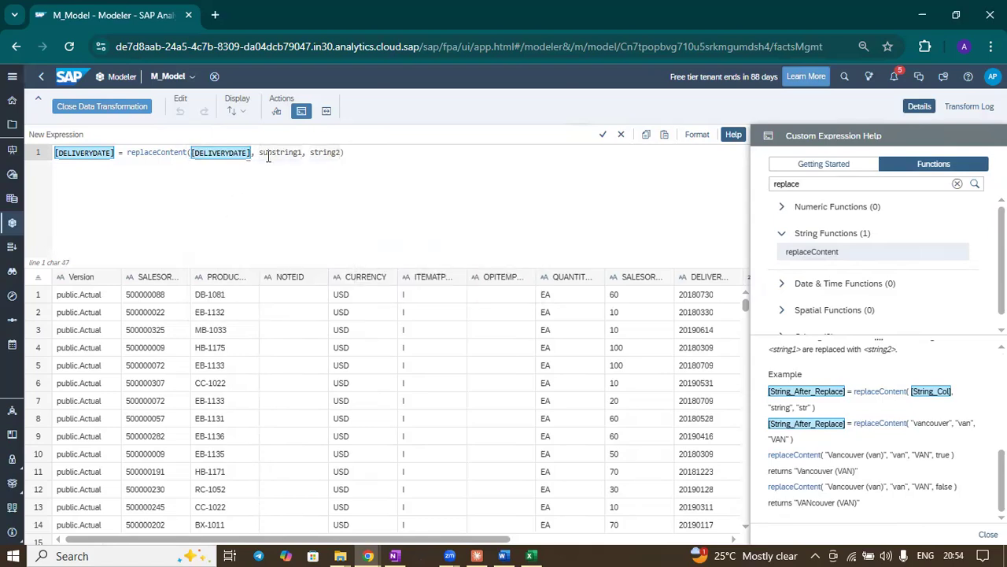
- Set the replaceContent arguments to replace 2999 with 2018, and apply the expression
left_click_drag(302, 154, 259, 157)
type("2999")
left_click_drag(286, 153, 312, 159)
type("20118")
key("BackSpace")
key("BackSpace")
type("8")
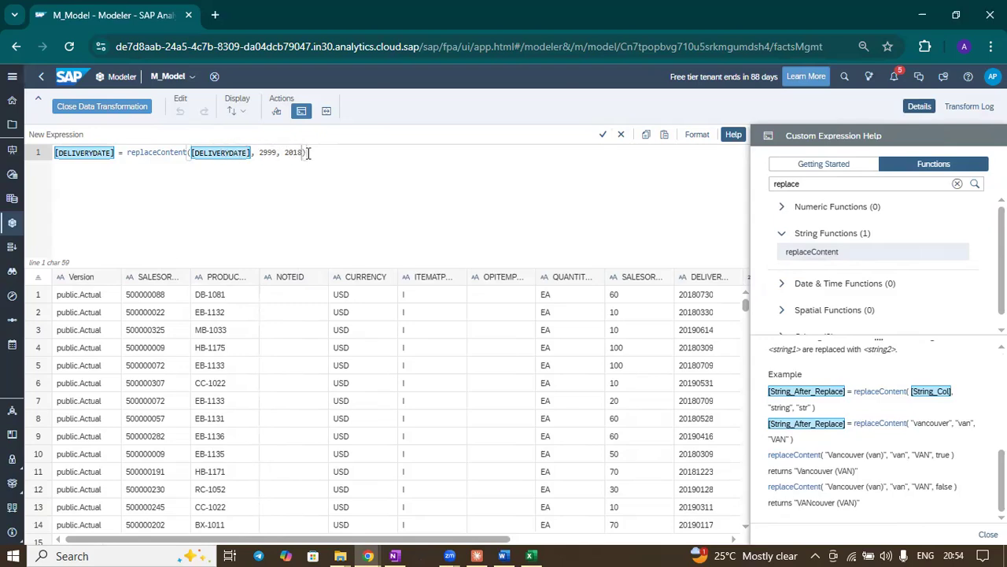
left_click(603, 138)
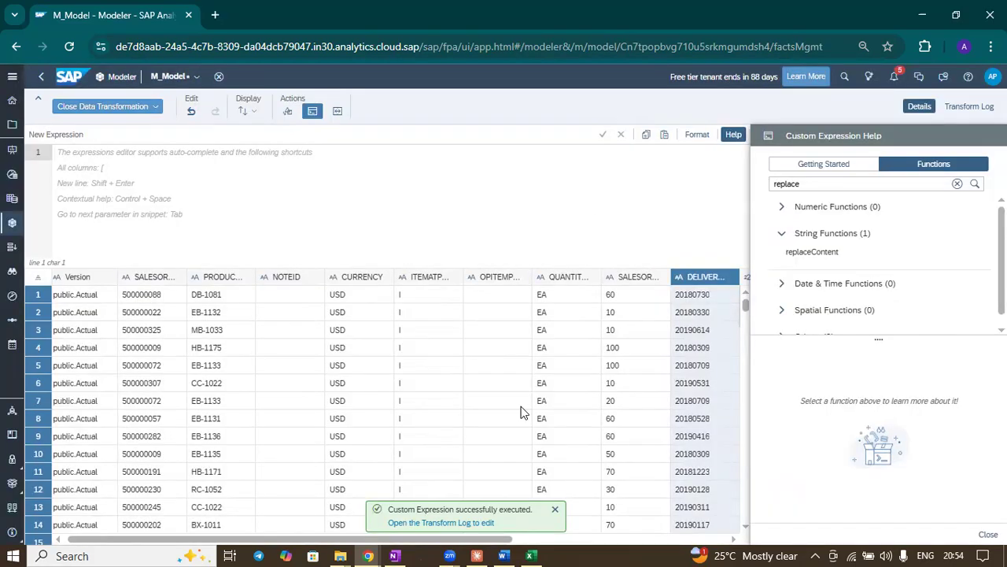
- Examine the transform and column actions available for the DELIVERYDATE column
right_click(691, 283)
key("Escape")
left_click(658, 316)
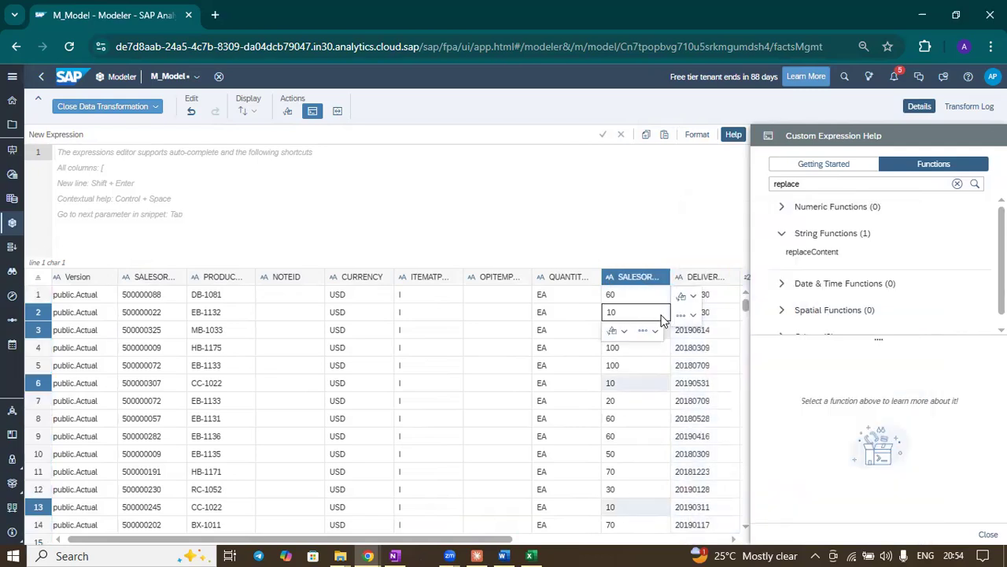
left_click(702, 281)
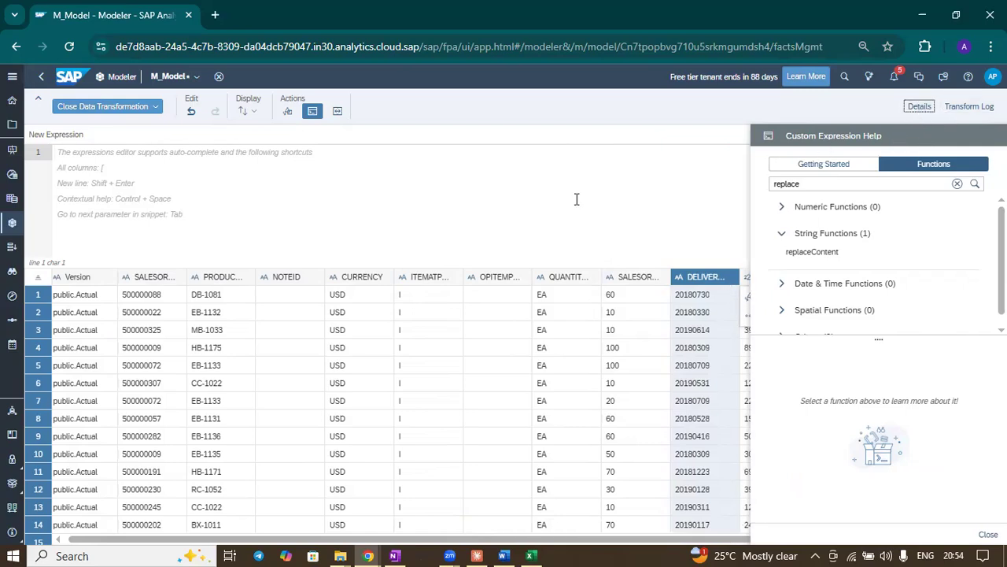
left_click_drag(474, 539, 535, 540)
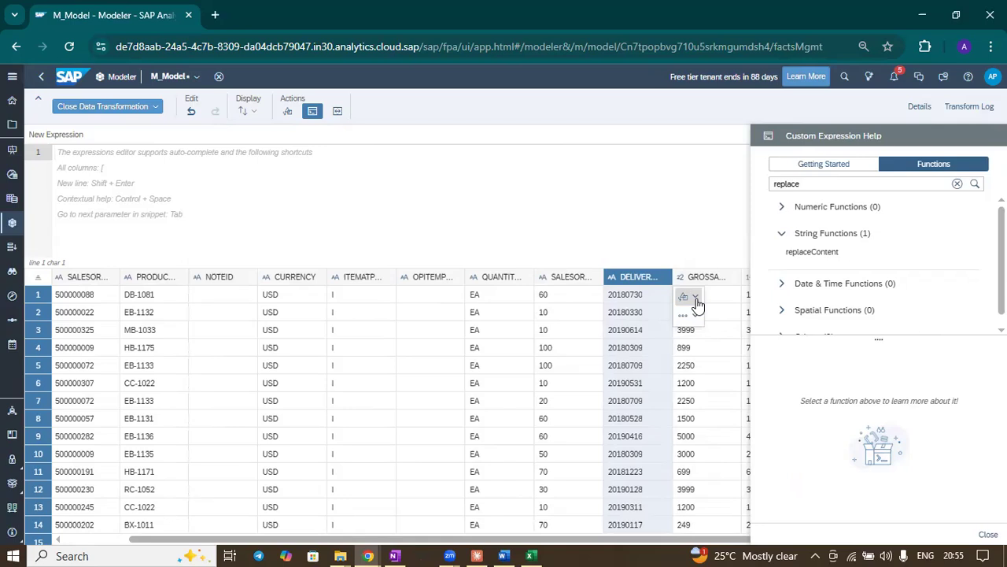
right_click(622, 281)
left_click(618, 277)
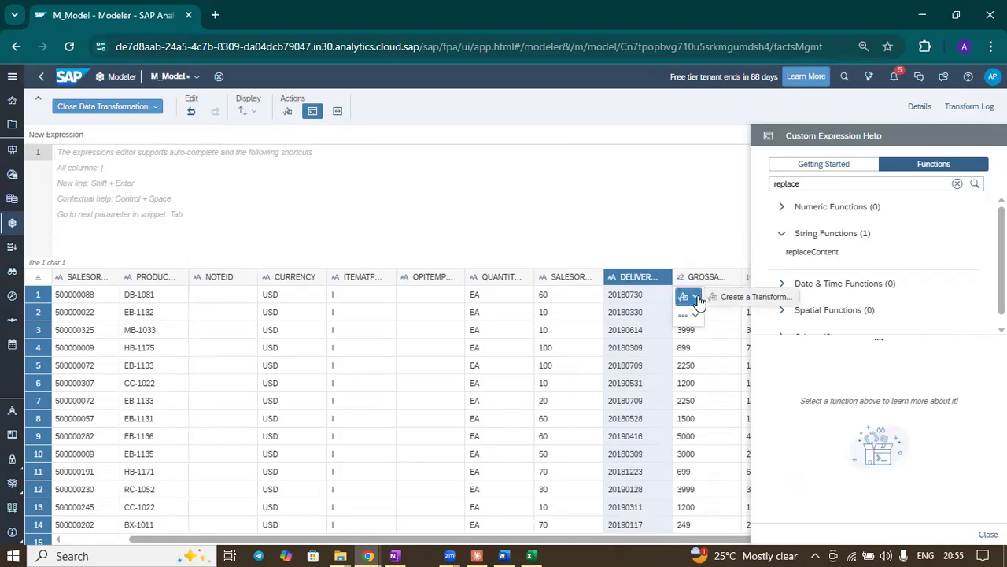
mouse_move(698, 320)
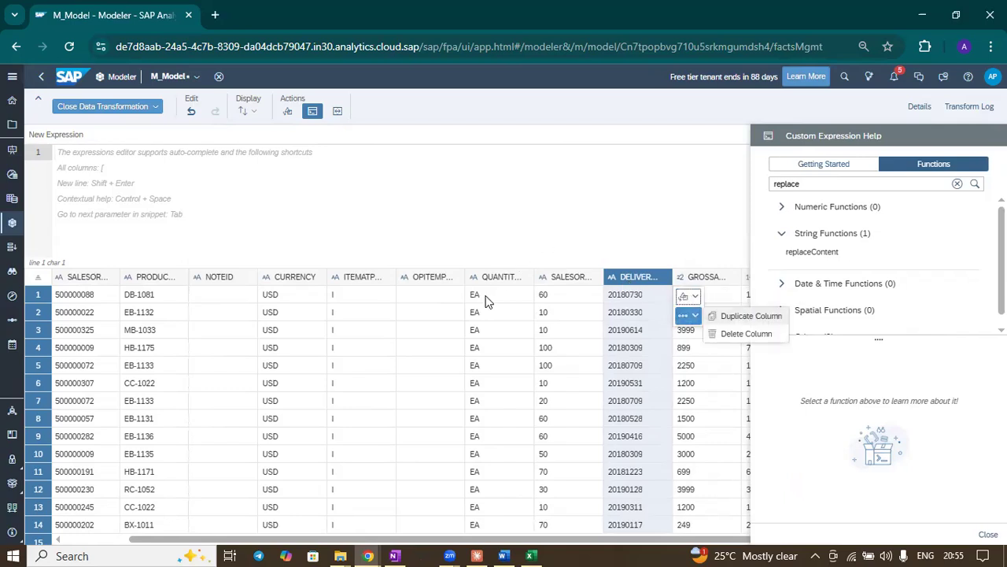
left_click(493, 218)
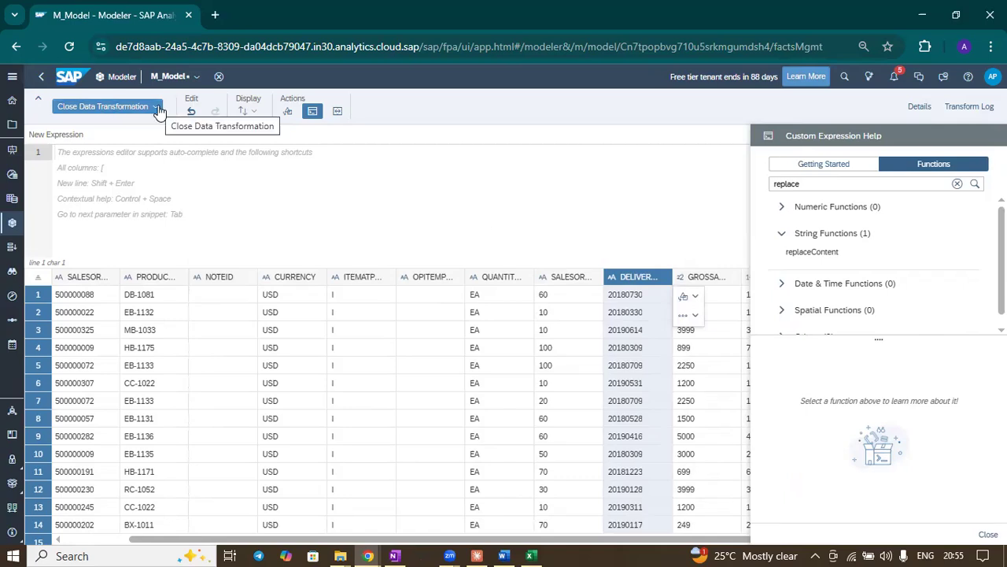
- Close the expression editor and leave the data transformation view, saving the changes
left_click(312, 110)
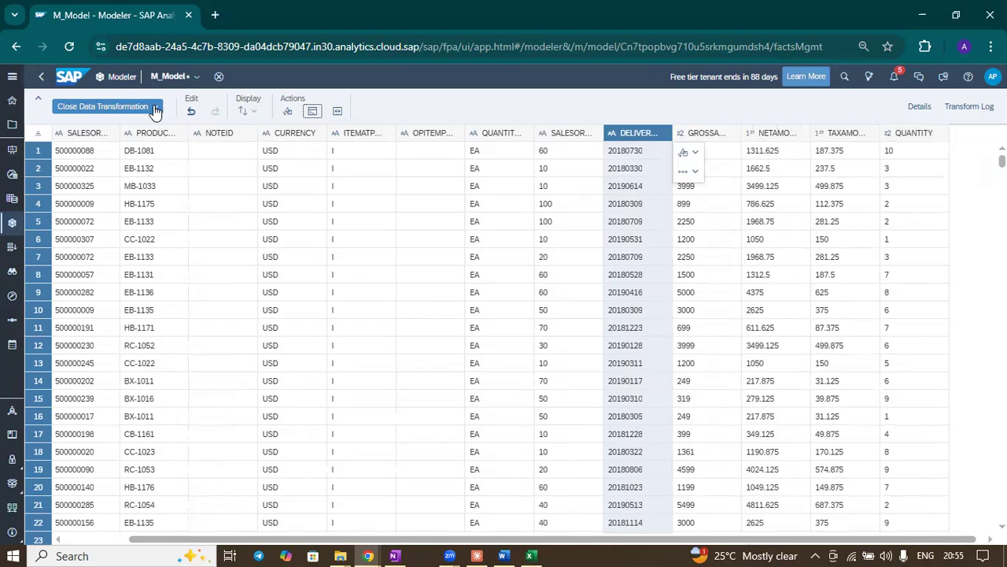
left_click(156, 111)
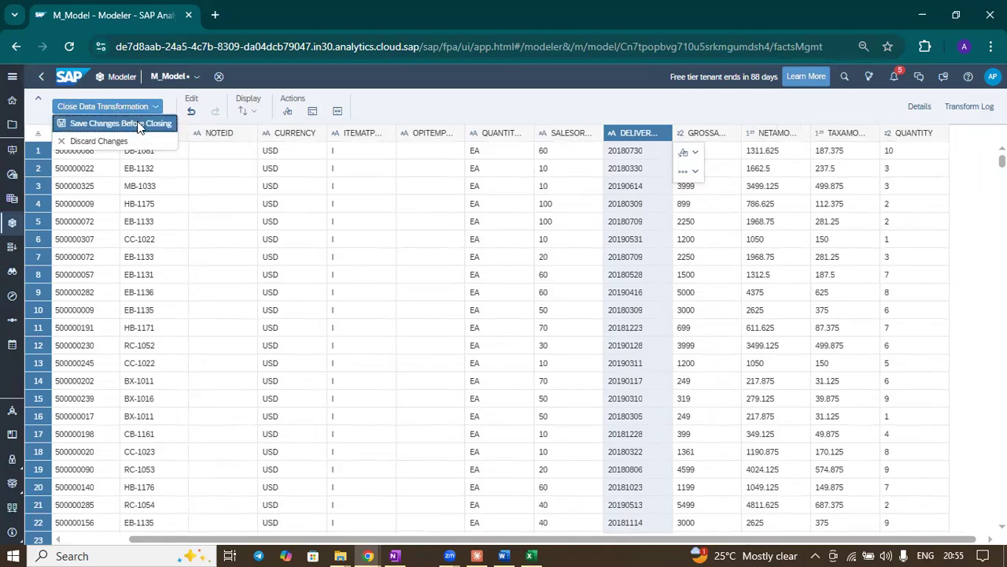
left_click(138, 124)
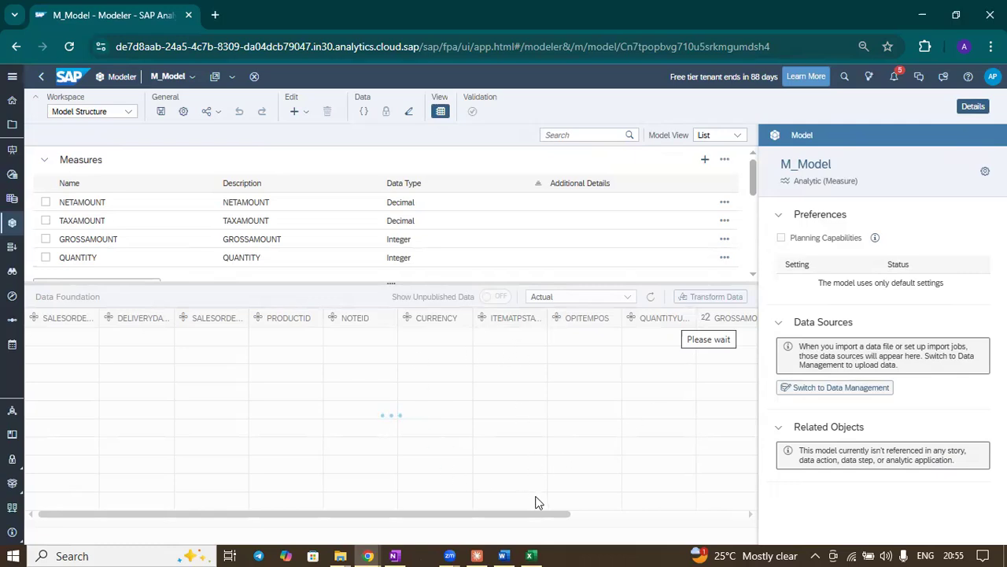
- Filter the DELIVERYDATE column in the Data Foundation by 2999 to check for remaining invalid dates, and remove the filter
mouse_move(540, 517)
left_mouse_down()
mouse_move(612, 518)
mouse_move(740, 496)
mouse_move(530, 520)
left_mouse_up()
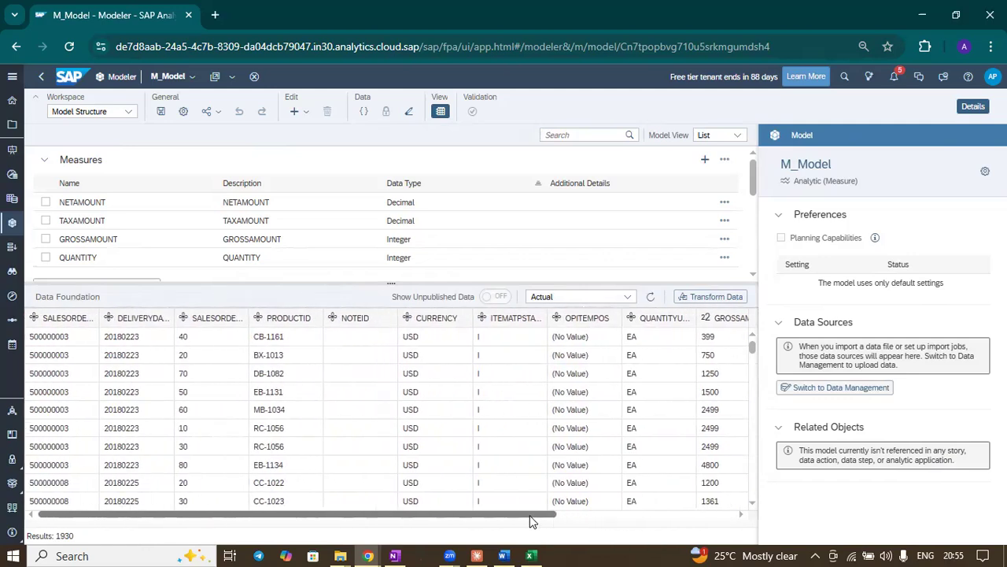
left_click(123, 319)
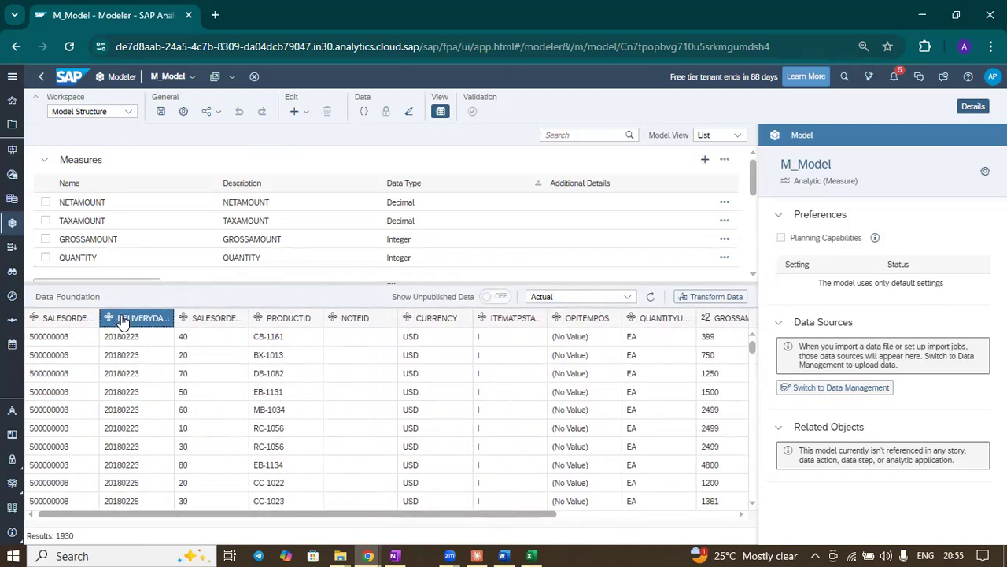
left_click(140, 353)
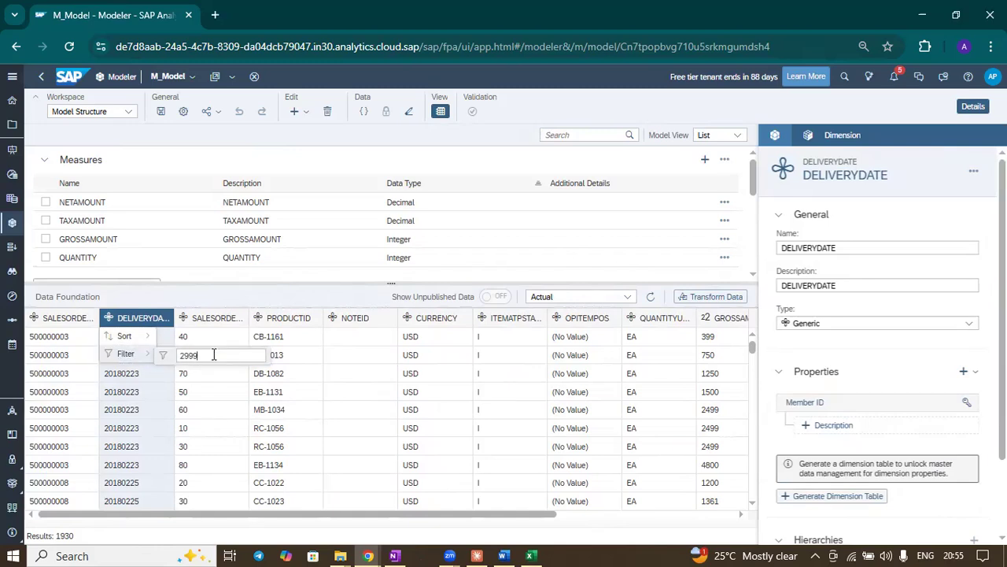
key("Return")
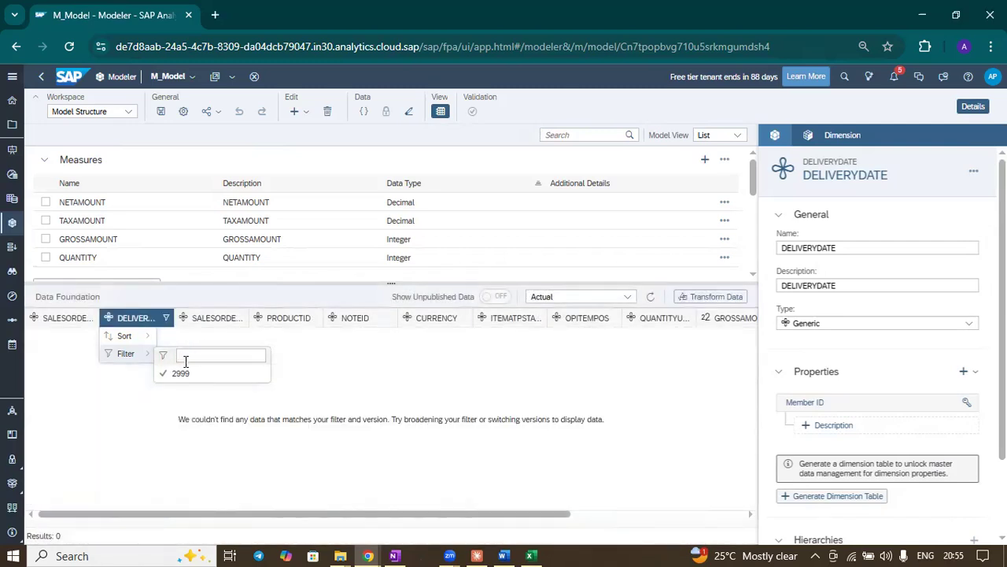
left_click(194, 375)
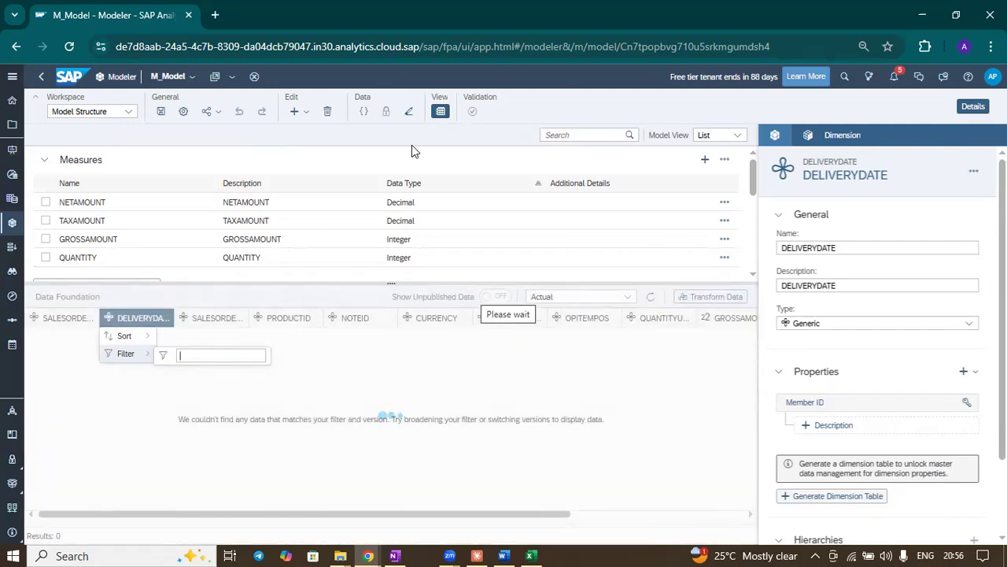
- Hide the Data Foundation and change the DELIVERYDATE dimension to the Date type with Day granularity and YYYYMMDD conversion format
left_click(440, 115)
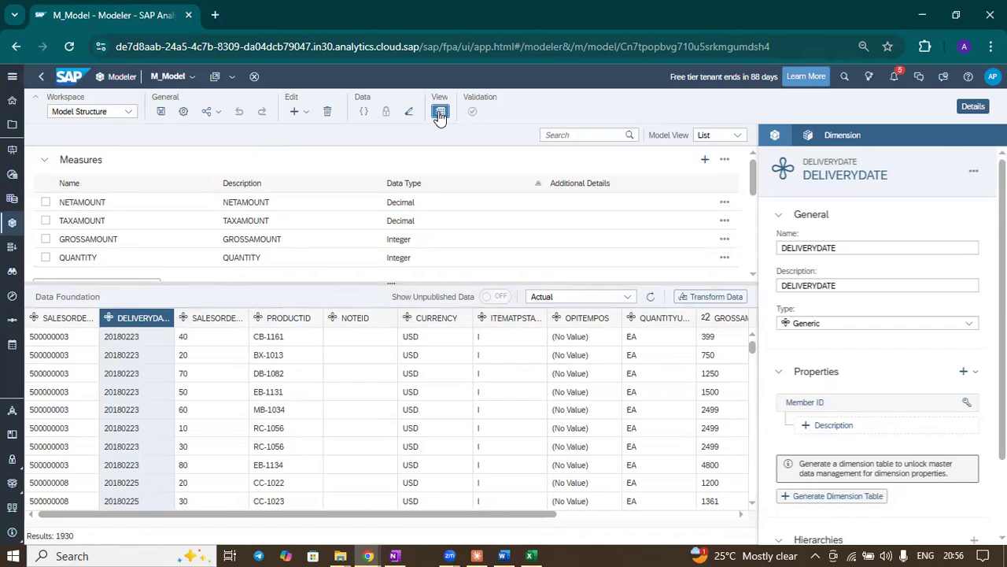
scroll(369, 362, "down", 1)
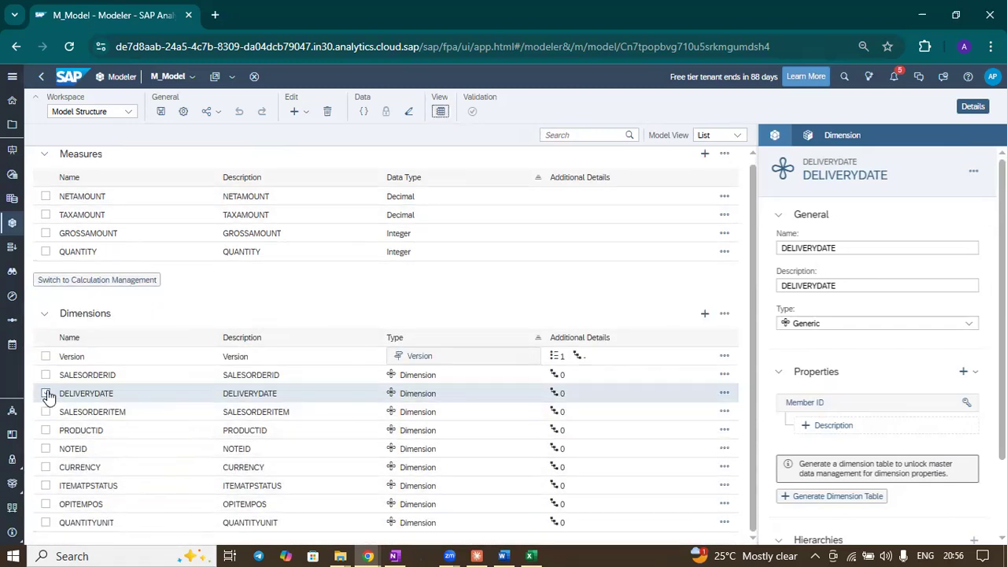
left_click(724, 394)
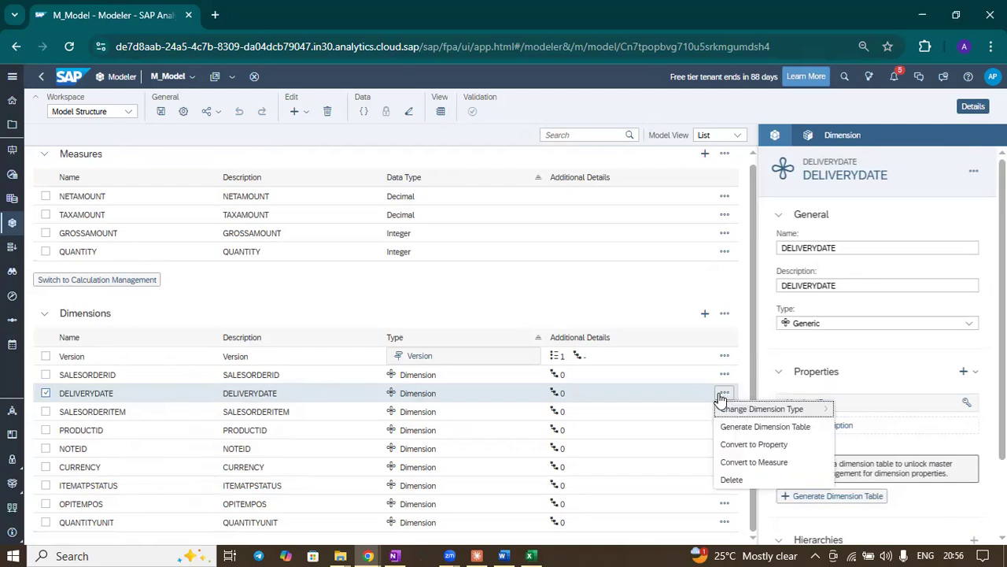
mouse_move(775, 416)
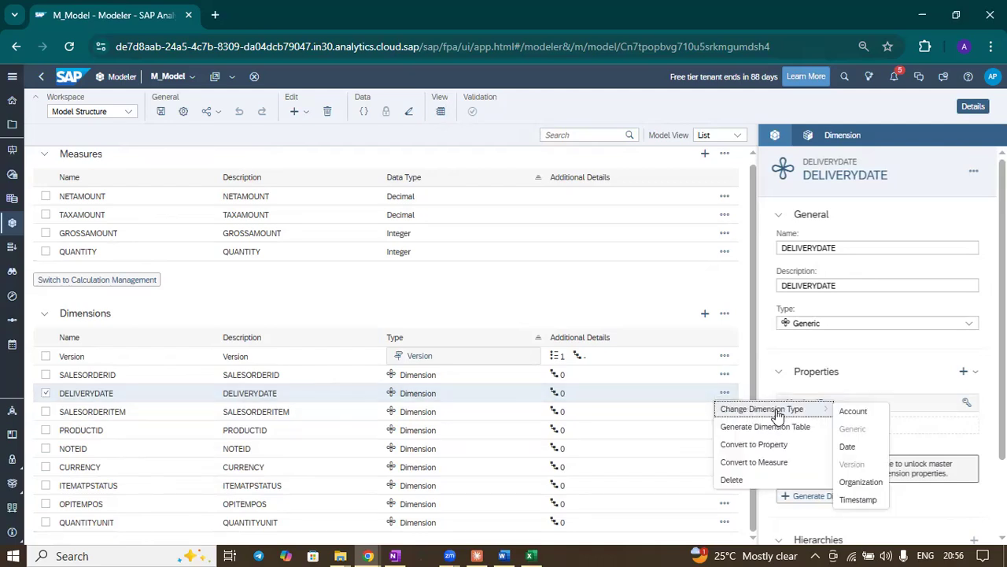
left_click(847, 446)
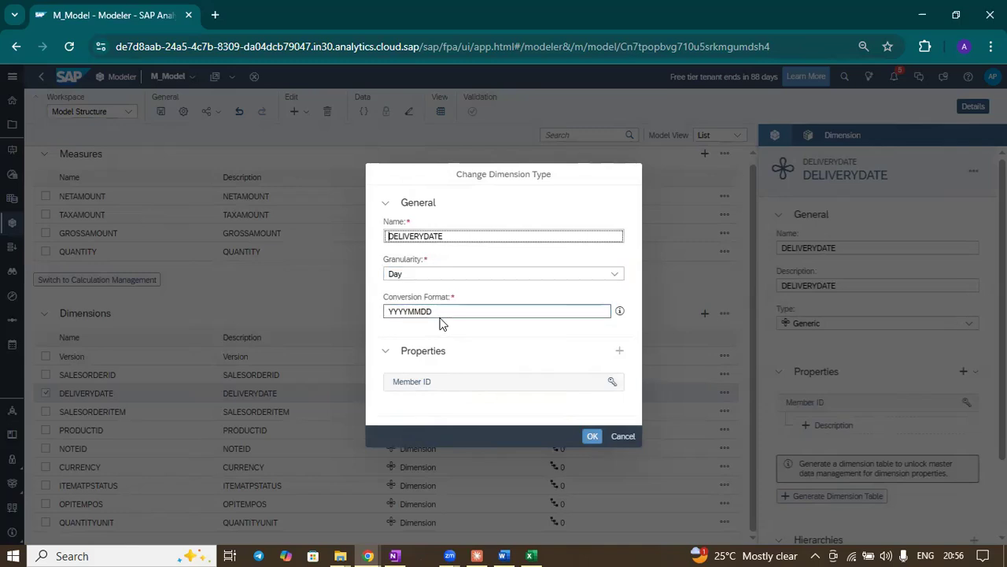
left_click(591, 436)
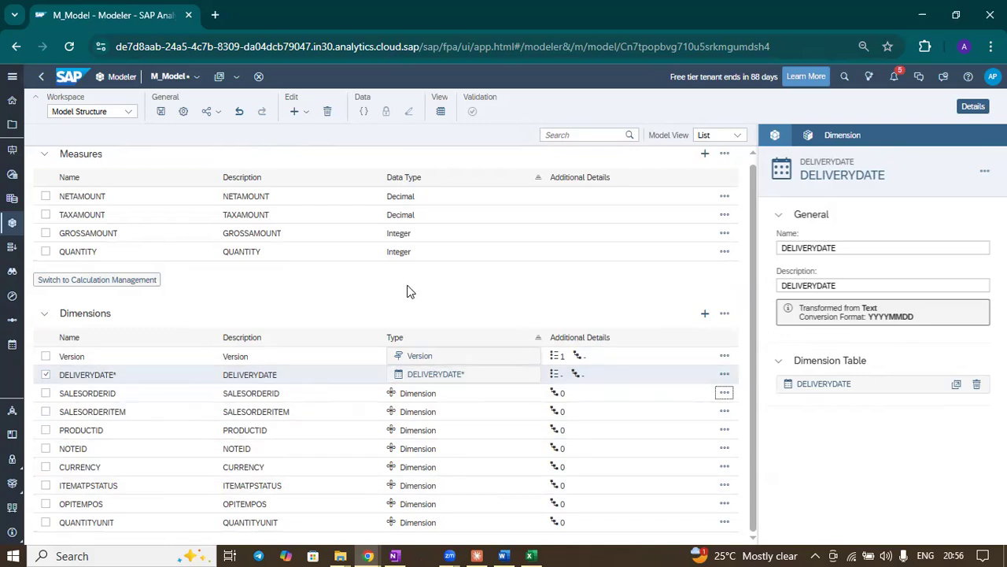
left_click(45, 376)
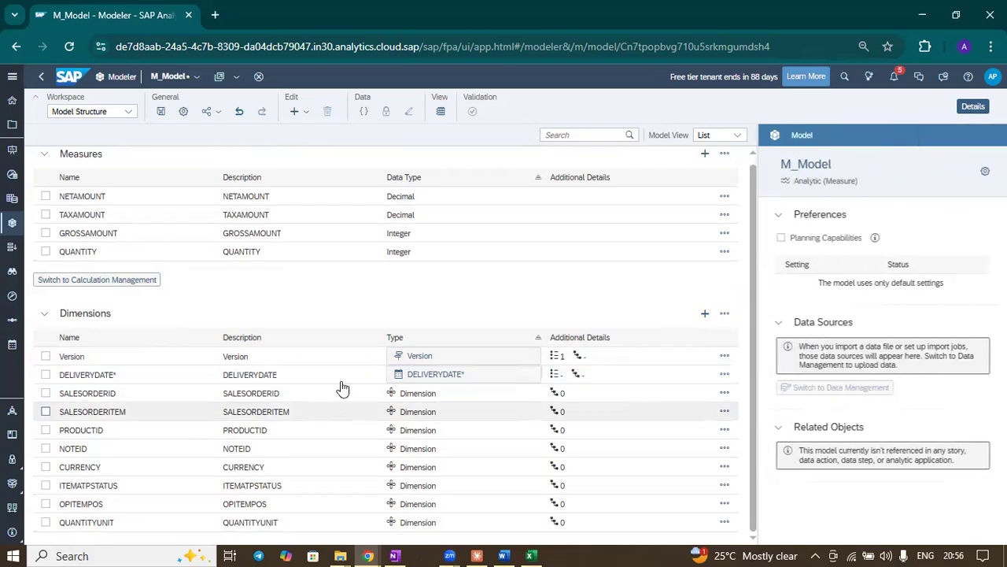
- Enable Planning Capabilities for M_Model in the Planning section of the model preferences
left_click(781, 240)
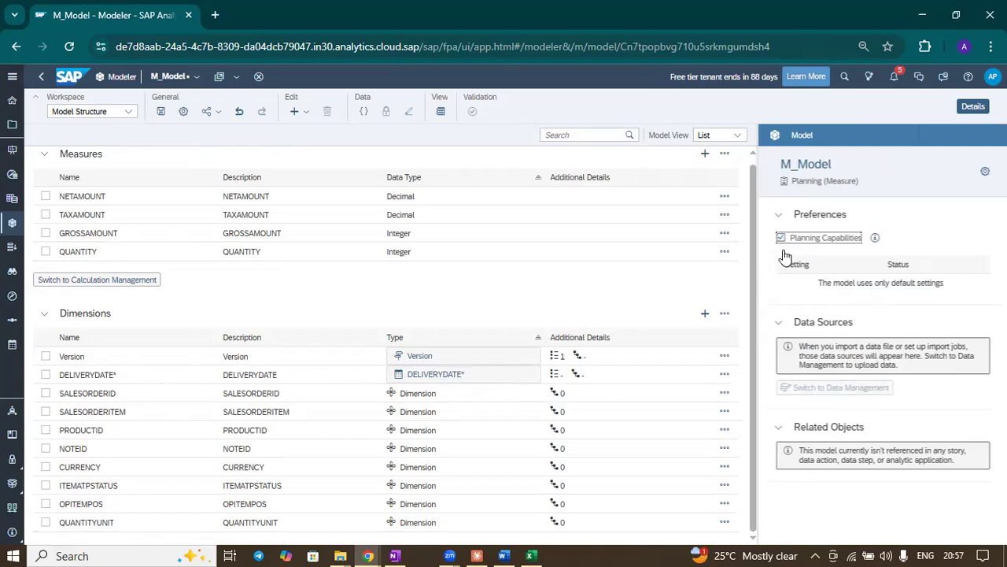
left_click(823, 240)
left_click(182, 115)
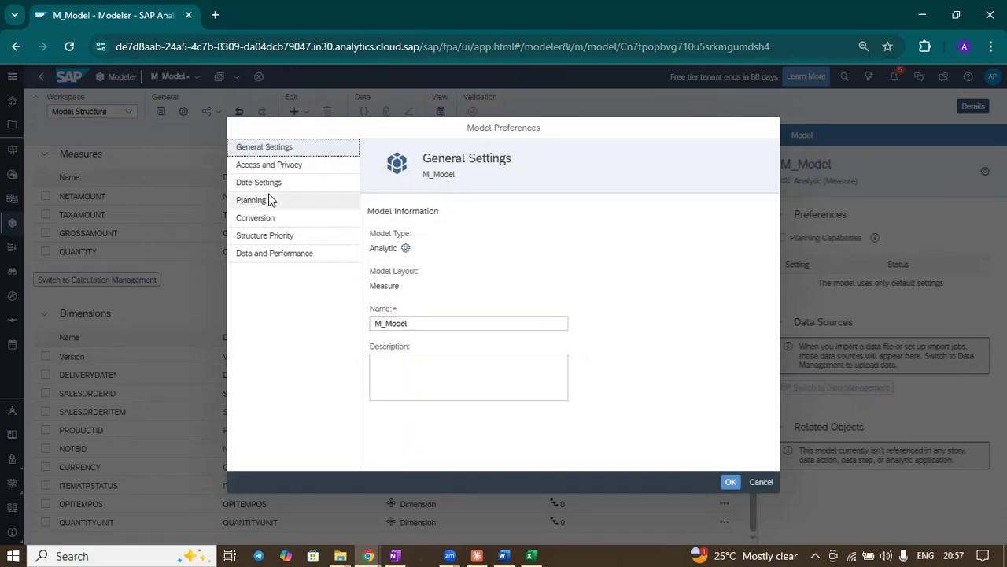
left_click(406, 250)
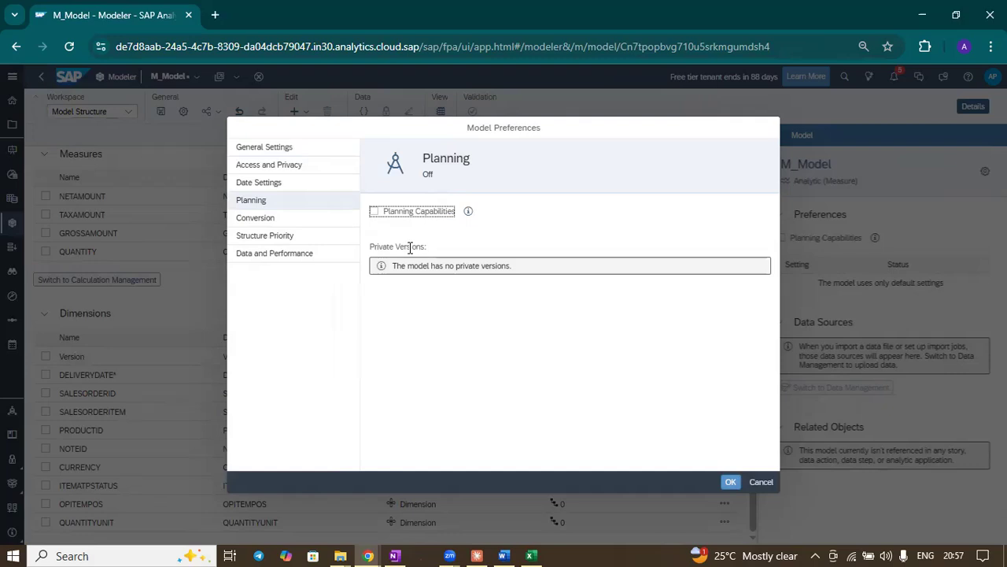
left_click(375, 212)
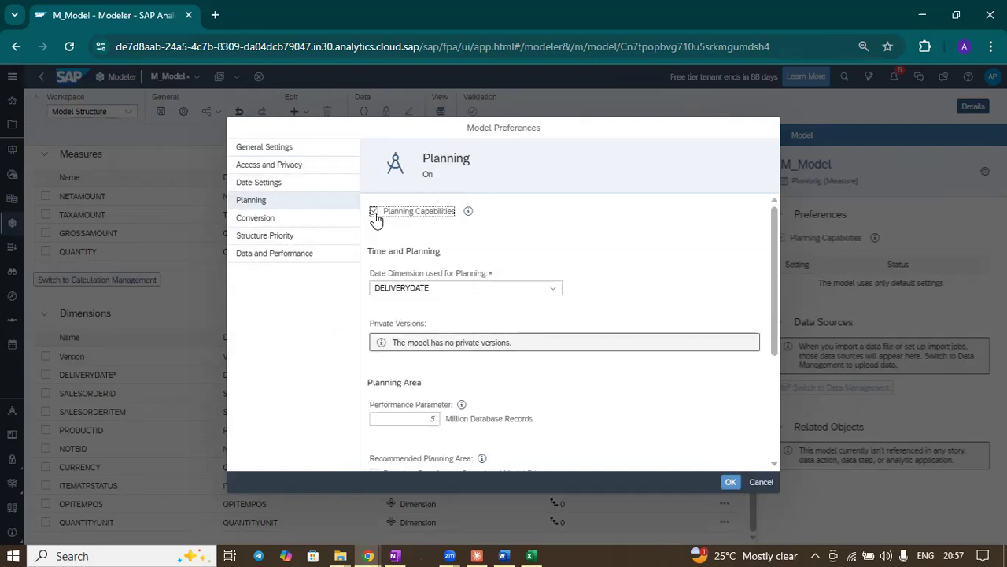
left_click(375, 212)
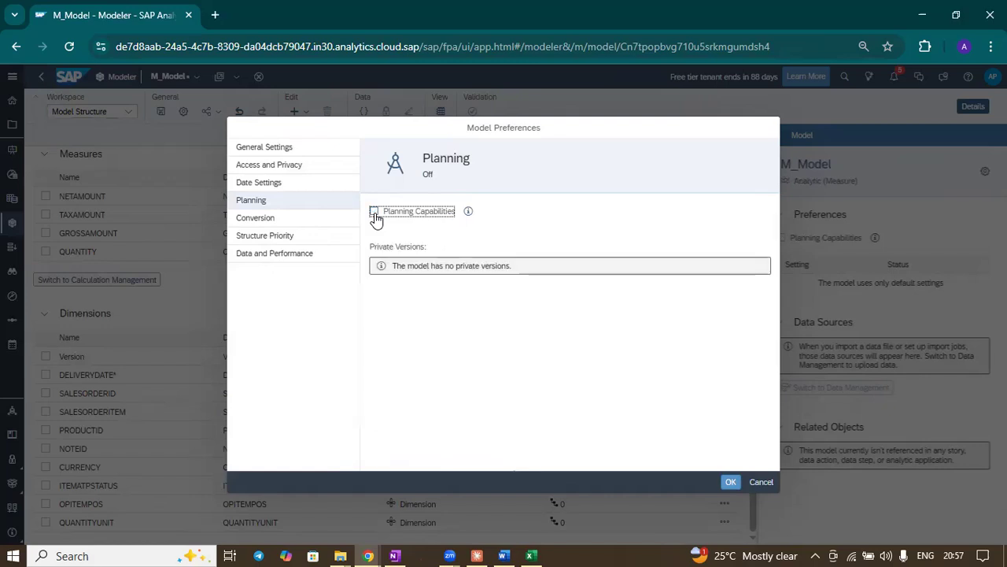
left_click(375, 213)
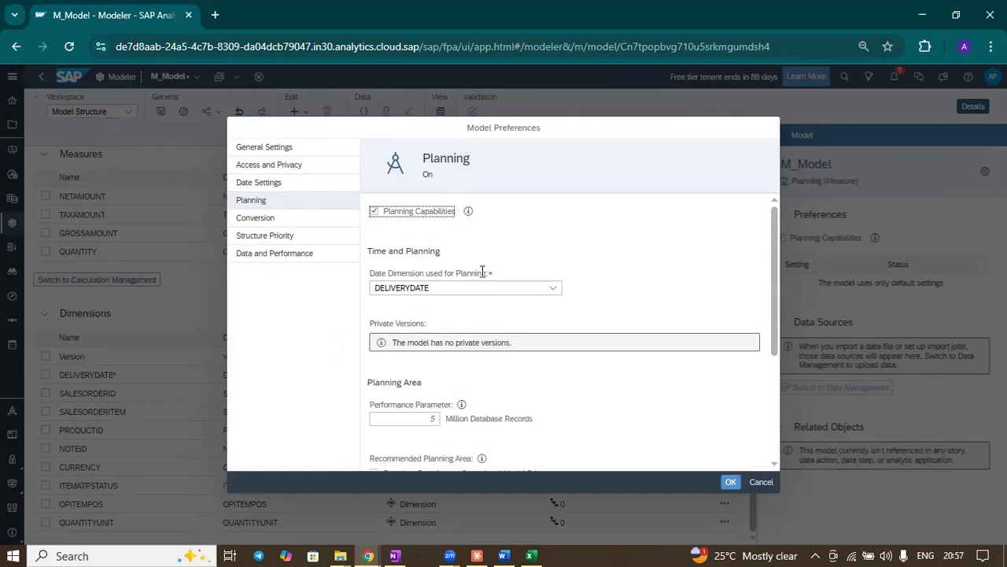
- Choose DELIVERYDATE as the date dimension used for planning, review the remaining planning settings, and apply the model preferences
left_click(557, 290)
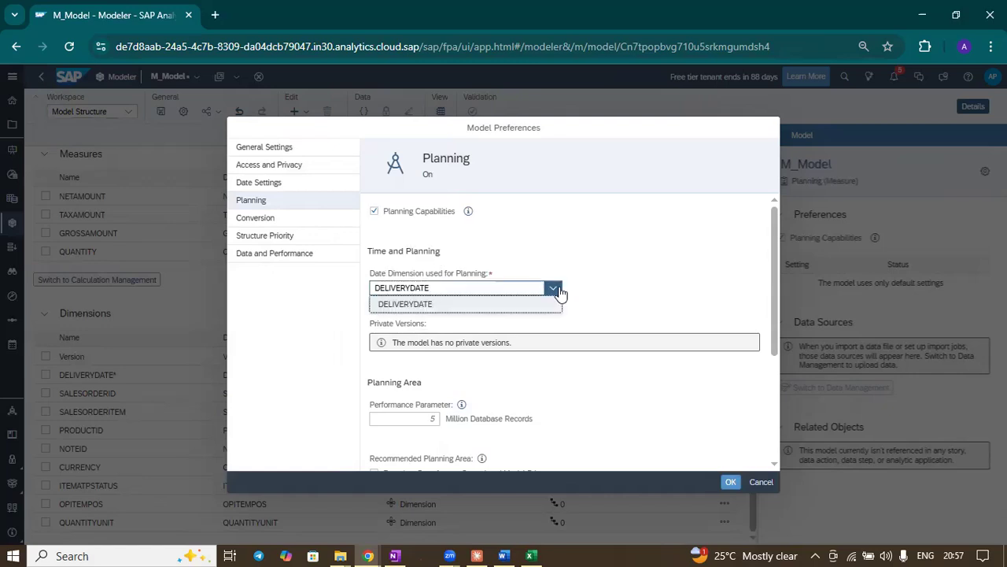
left_click(501, 307)
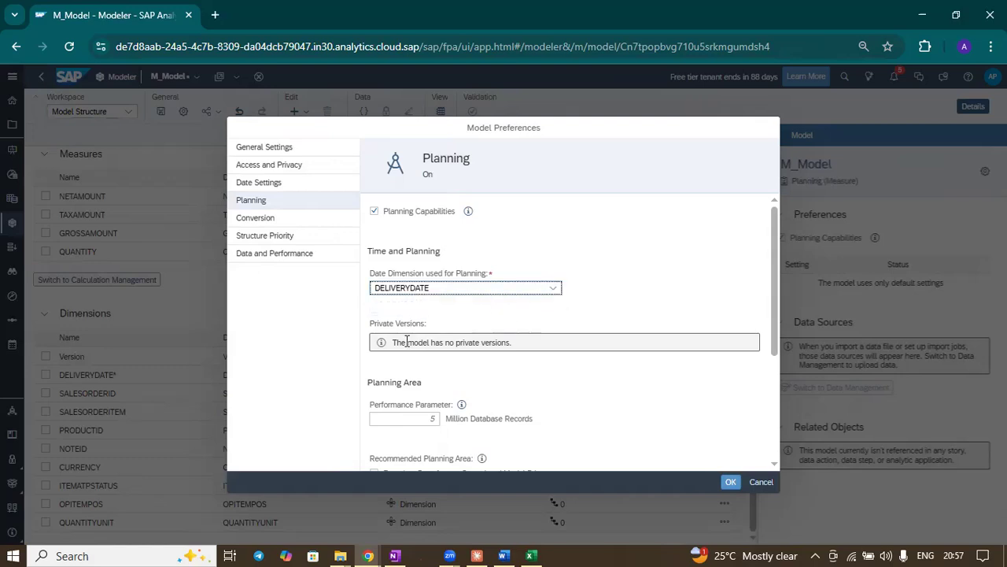
scroll(457, 359, "down", 5)
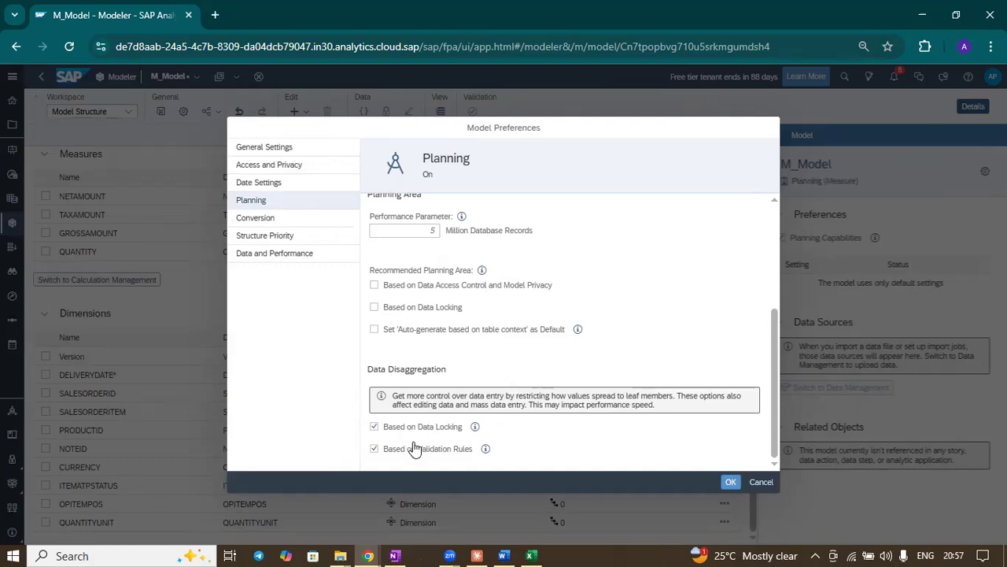
scroll(415, 447, "up", 5)
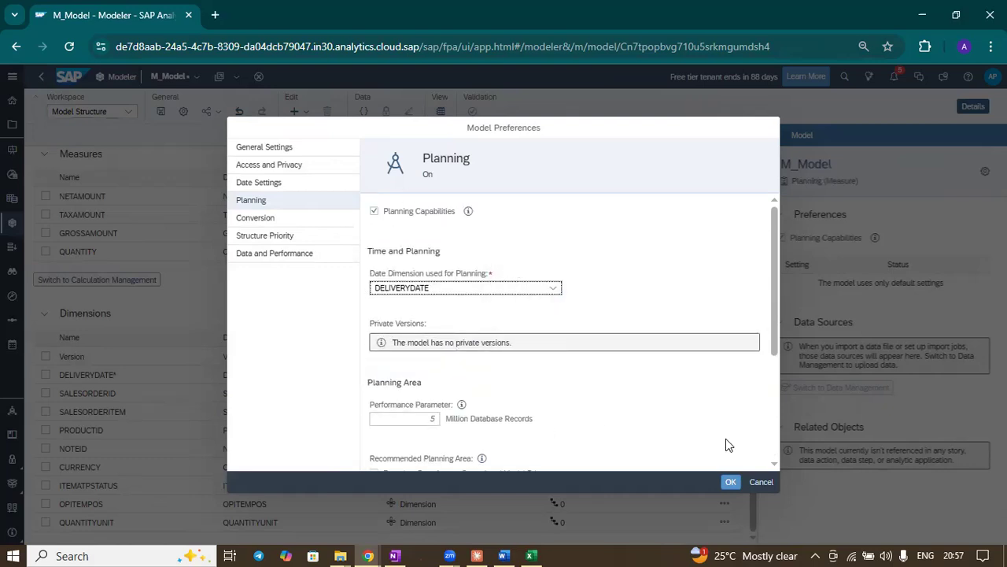
left_click(732, 482)
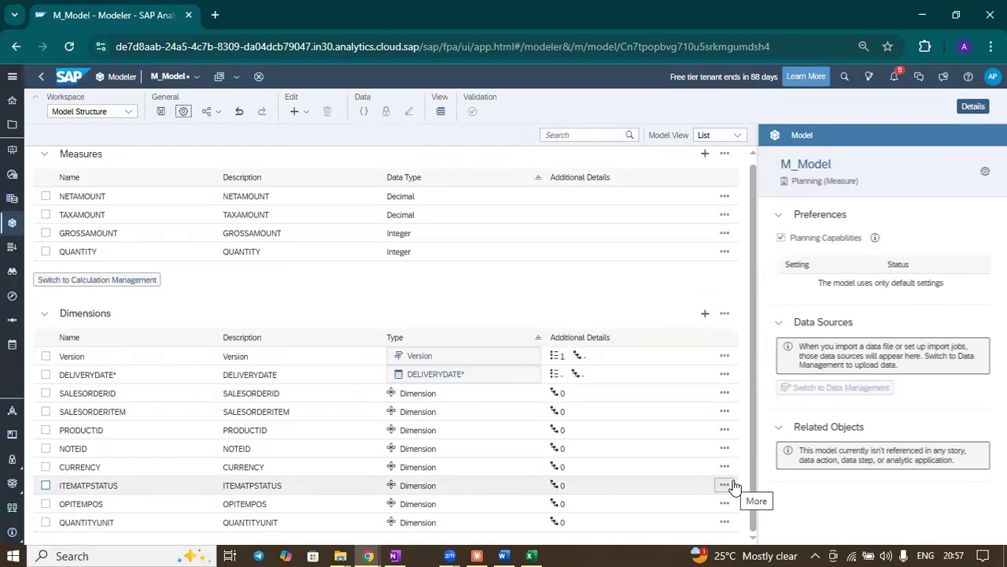
- Save M_Model and go to the folder that contains it
left_click(160, 112)
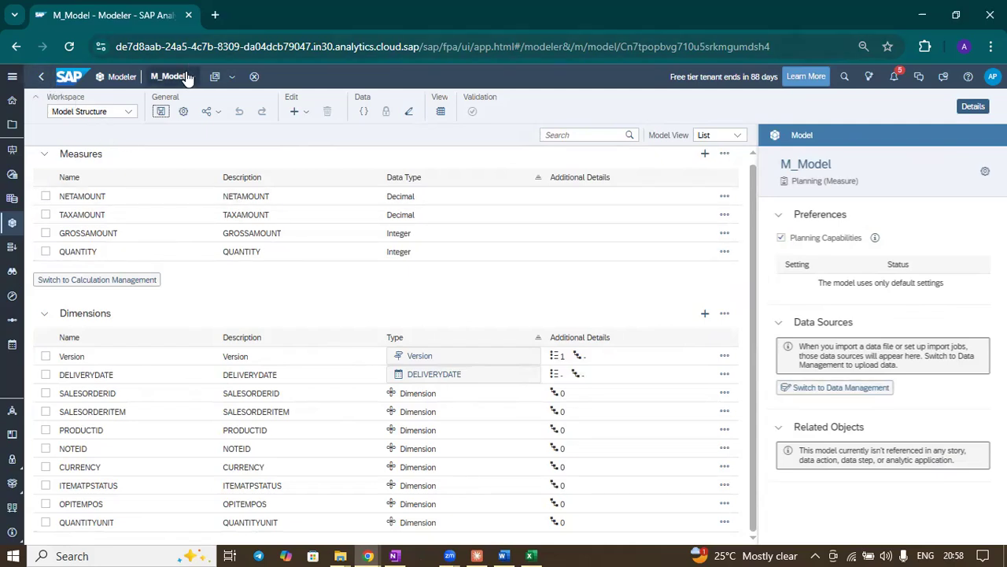
mouse_move(188, 78)
left_click(171, 126)
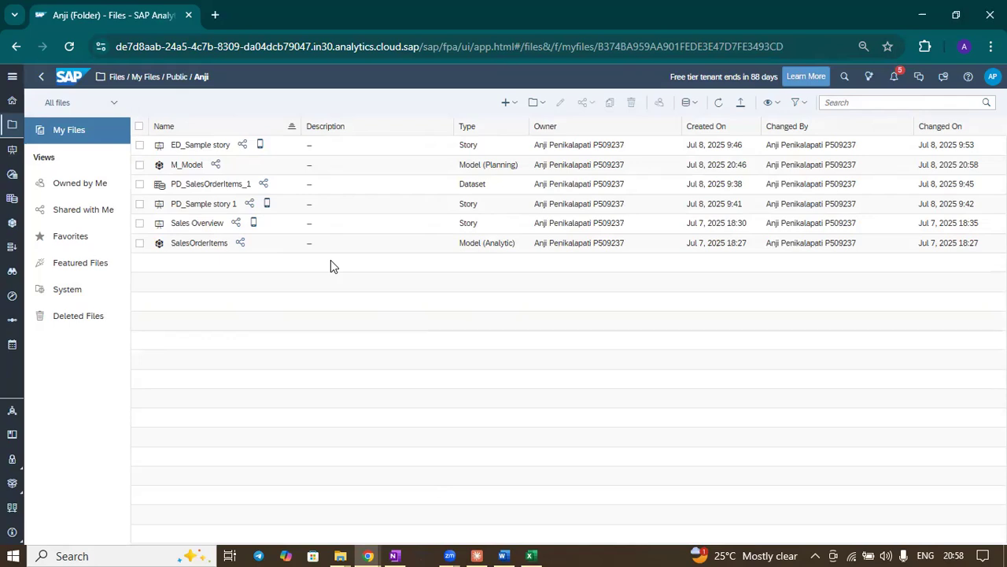
- Switch to the Word document and review the notes on analytic, planning and measure-based models
left_click(504, 554)
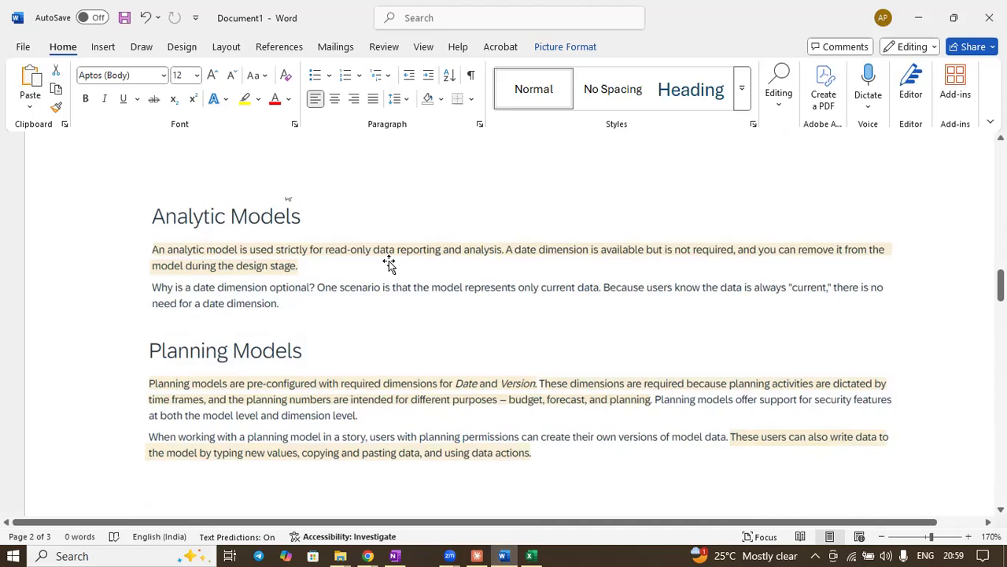
scroll(389, 261, "down", 1)
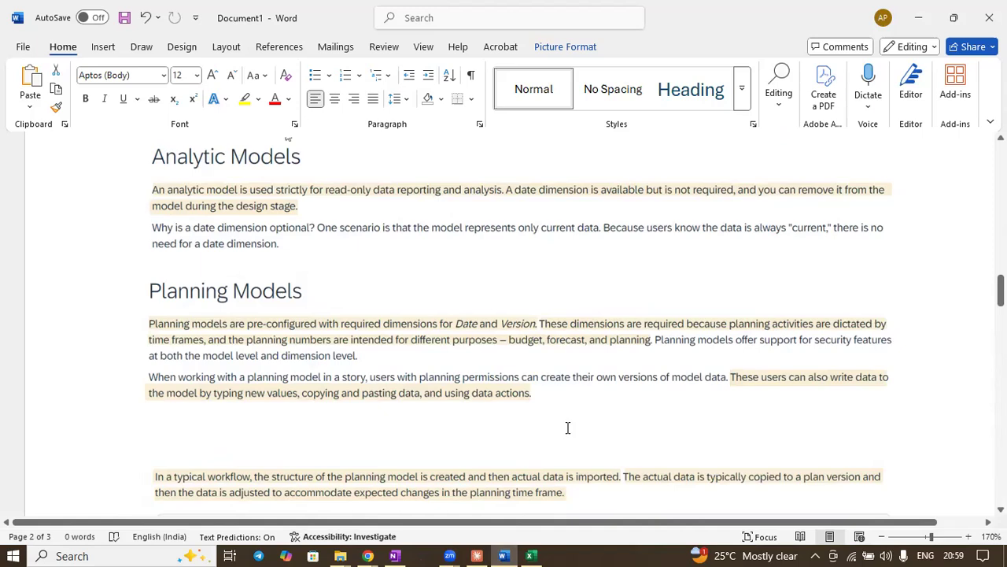
scroll(312, 416, "down", 2)
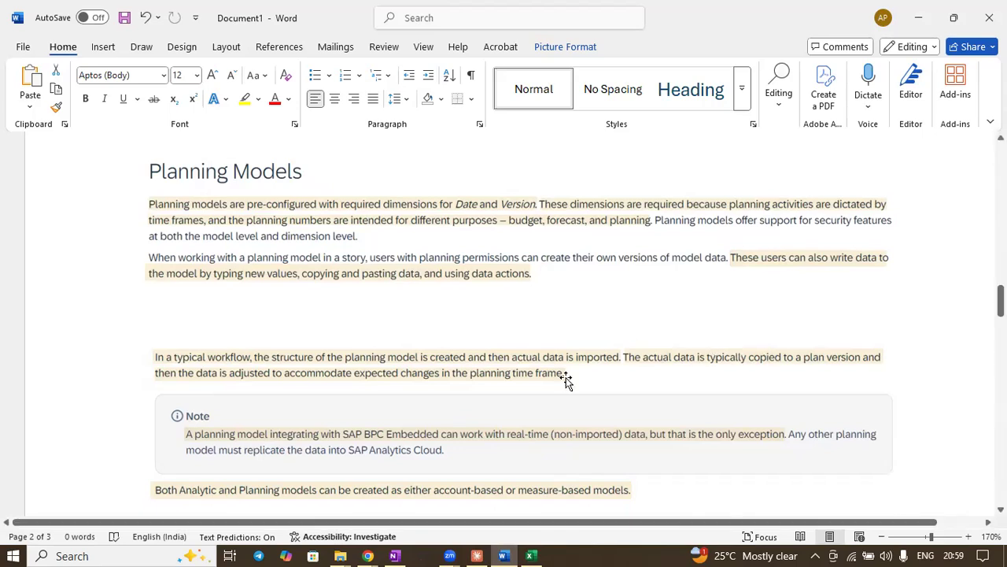
scroll(565, 377, "down", 2)
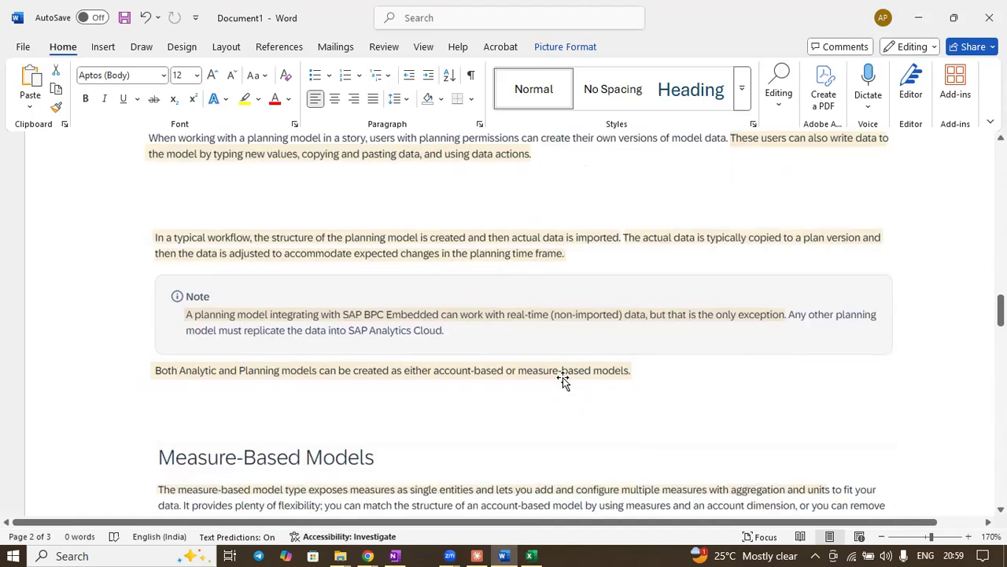
scroll(562, 377, "down", 3)
scroll(561, 378, "up", 5)
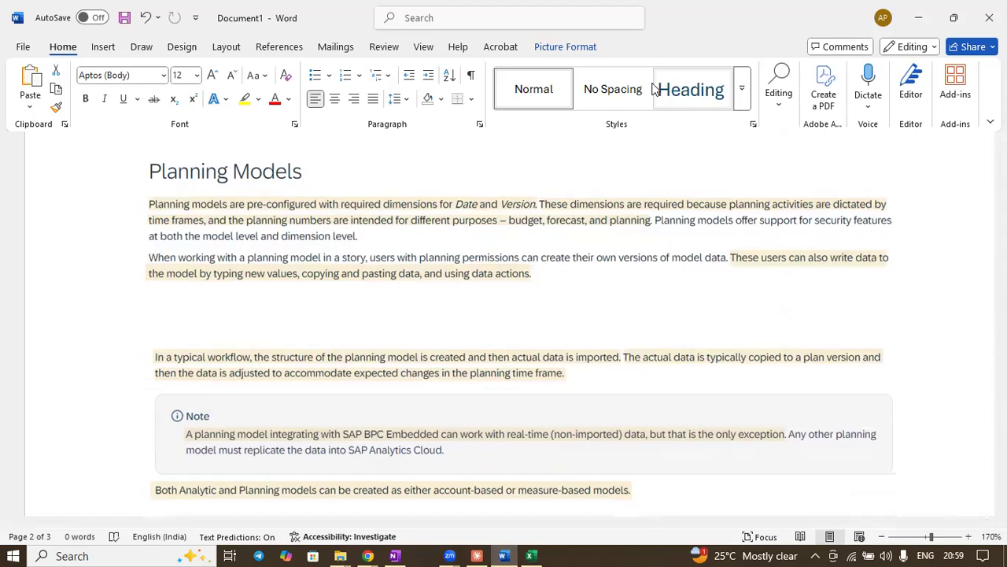